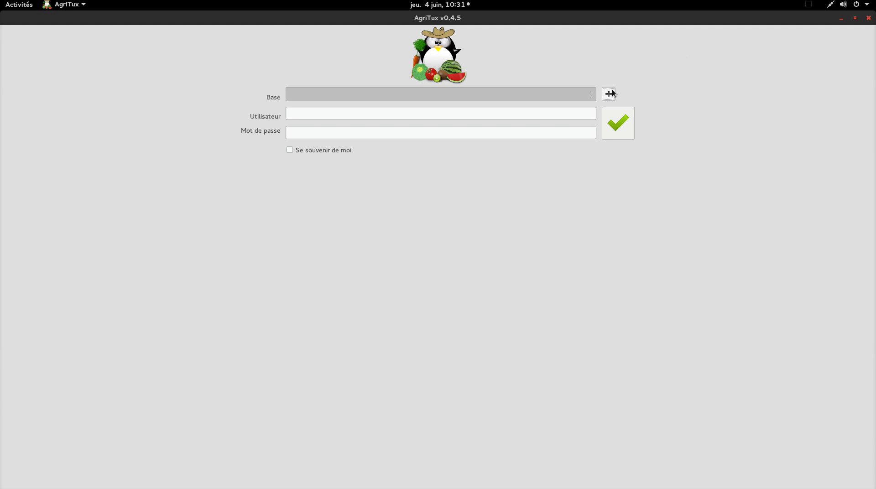
# Create a SQLite database connection 'entreprise test' with file 'fichier baret' and select it for login
pyautogui.click(610, 95)
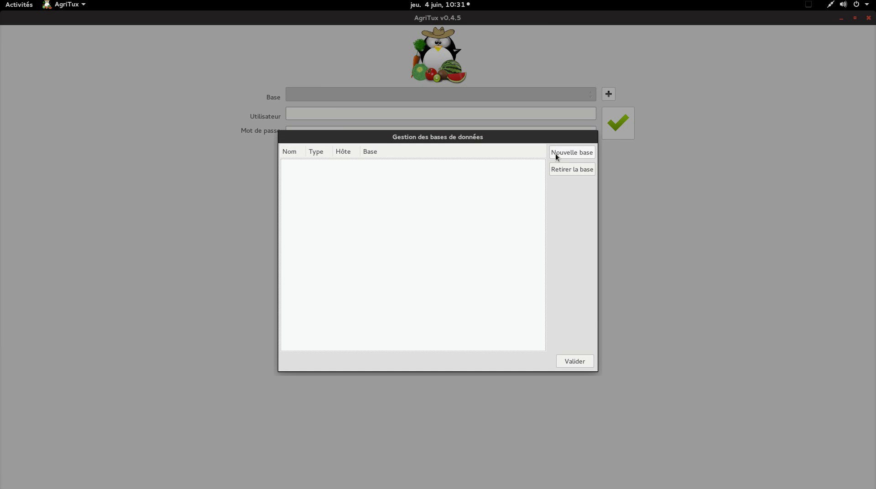
pyautogui.click(556, 156)
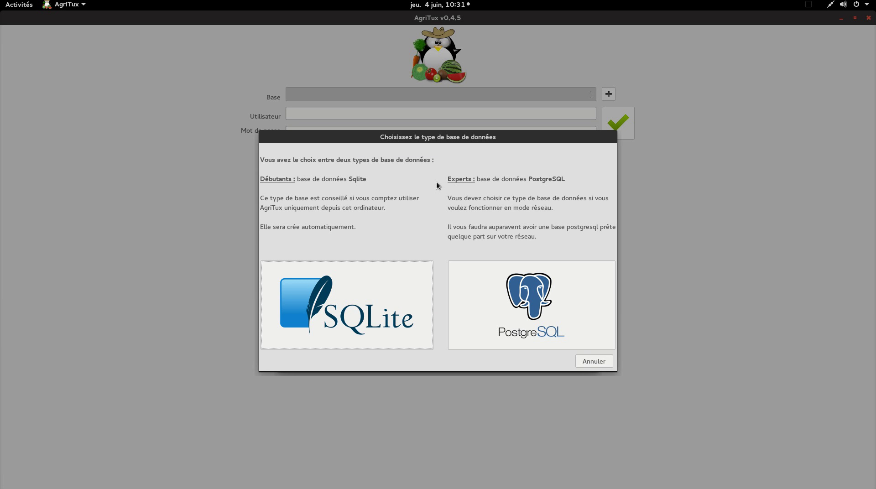
pyautogui.click(375, 293)
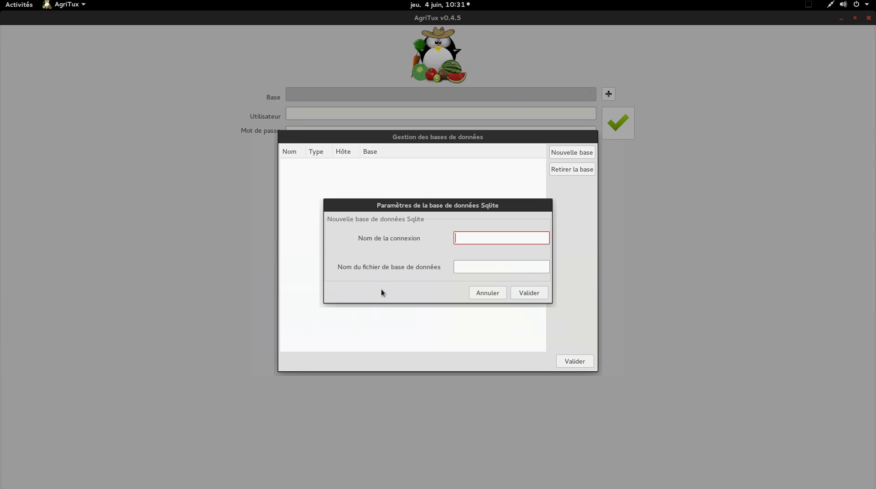
pyautogui.write('entreprise test')
pyautogui.press('Tab')
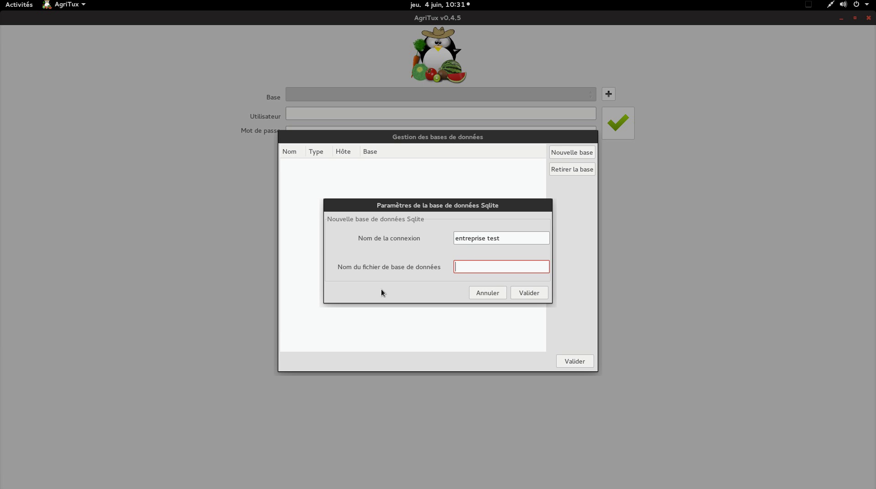
pyautogui.write('fichier baret')
pyautogui.click(530, 293)
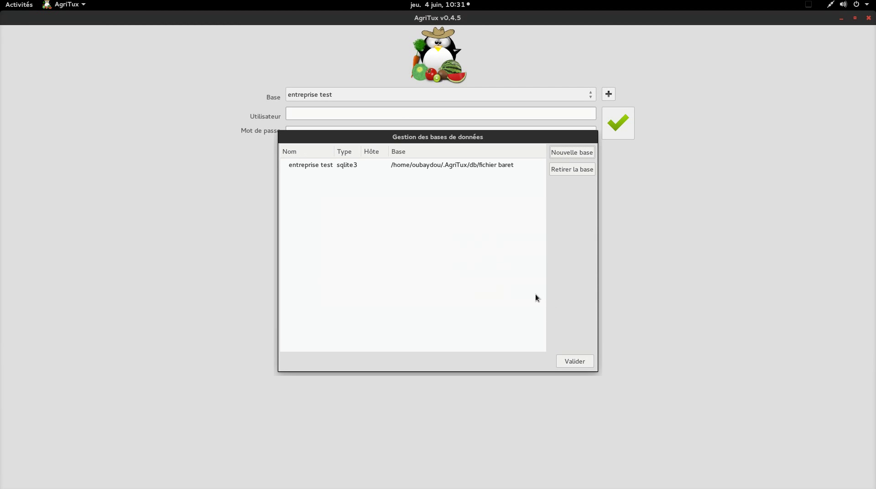
pyautogui.click(575, 361)
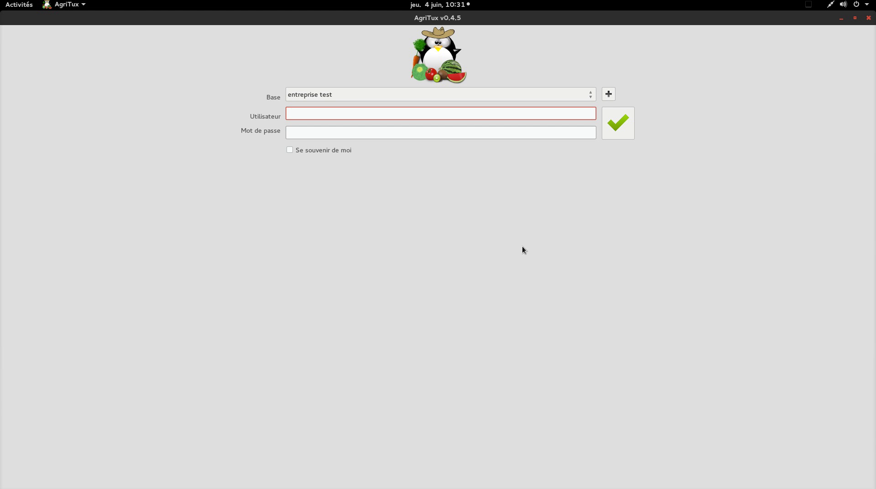
# Log in with the admin account and its password, remember-me ticked, and accept the database migration
pyautogui.write('admin')
pyautogui.press('Tab')
pyautogui.press('Tab')
pyautogui.write('admin')
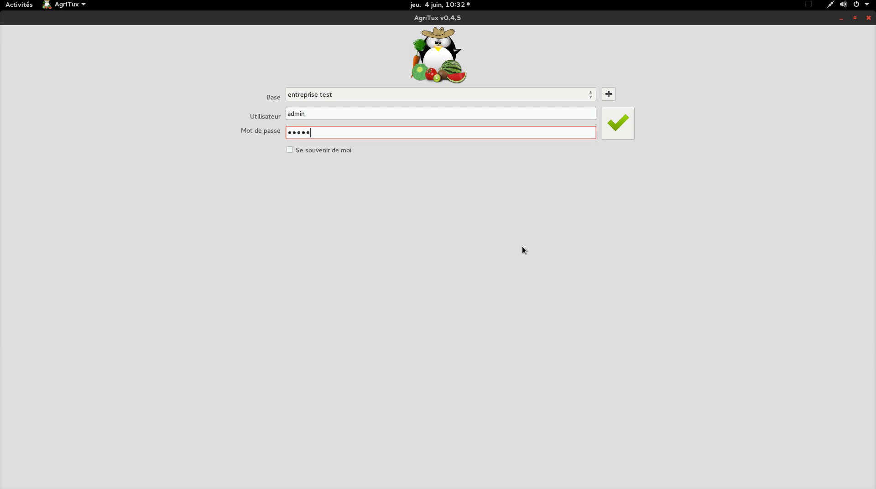
pyautogui.click(290, 152)
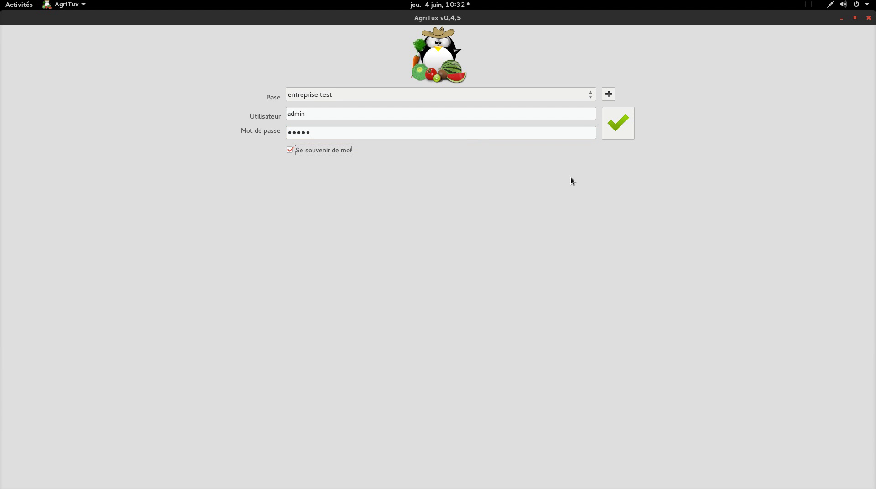
pyautogui.click(616, 123)
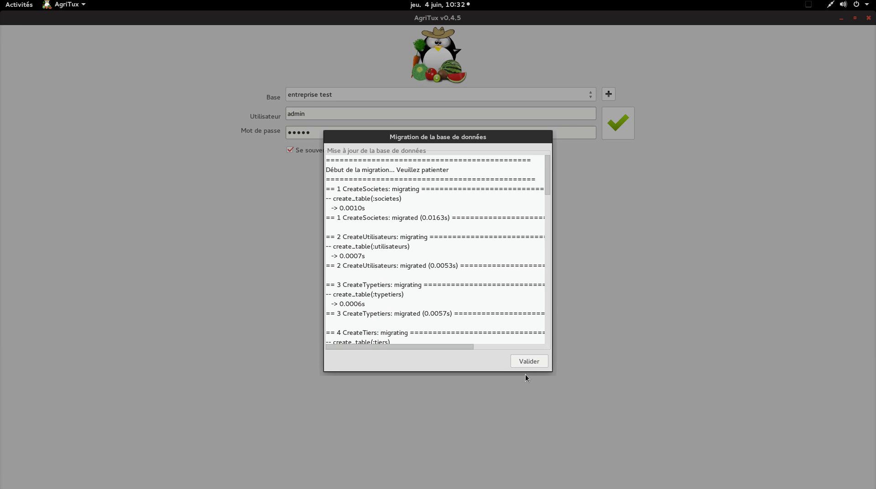
pyautogui.click(531, 363)
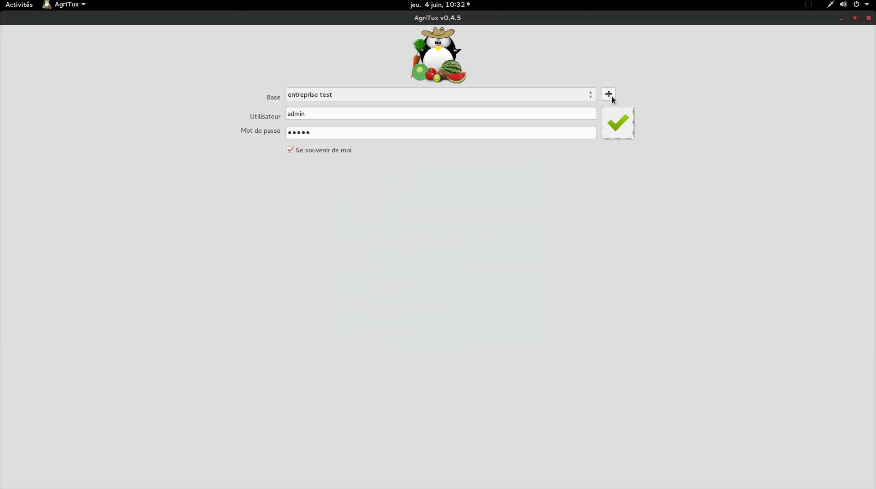
# Log in to open the Société Test main window
pyautogui.click(618, 120)
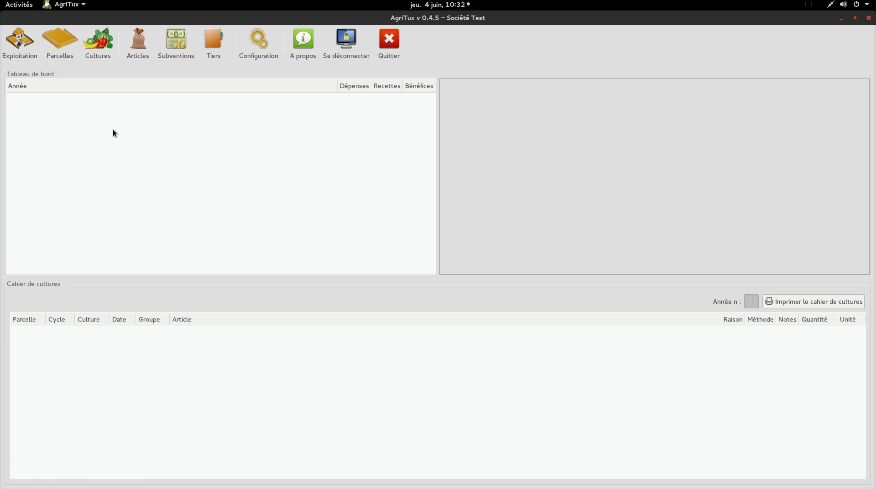
# Add parcel P1 named 'parcelles 1' with a size of 10000 m²
pyautogui.click(53, 37)
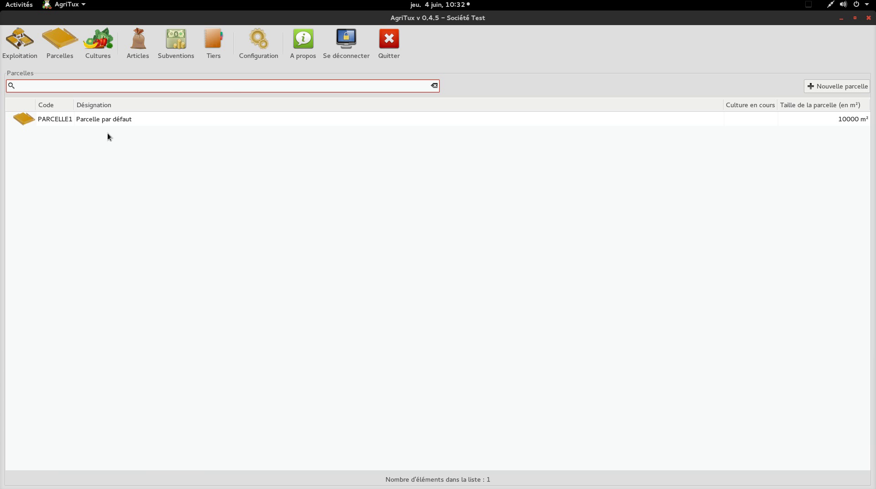
pyautogui.click(832, 85)
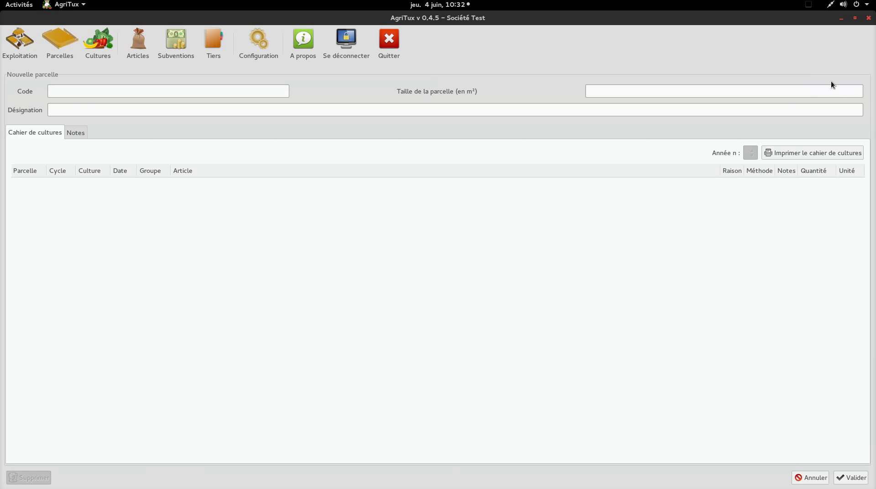
pyautogui.click(247, 93)
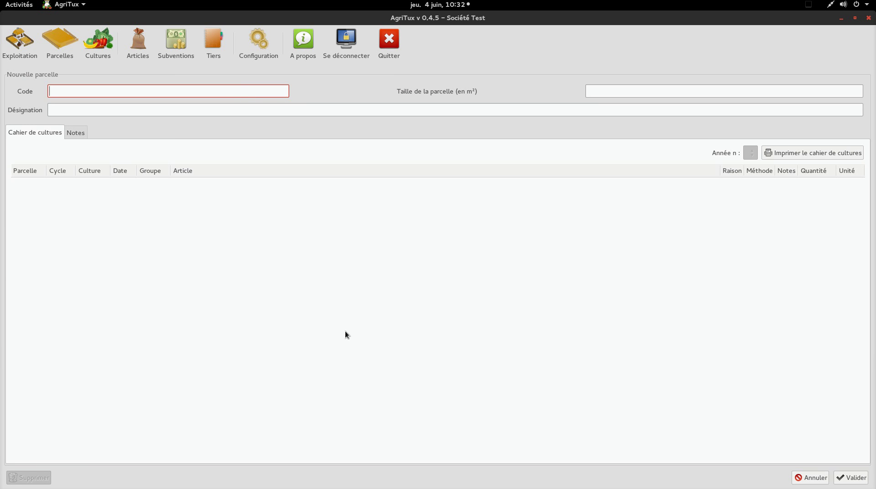
pyautogui.write('P1')
pyautogui.click(280, 112)
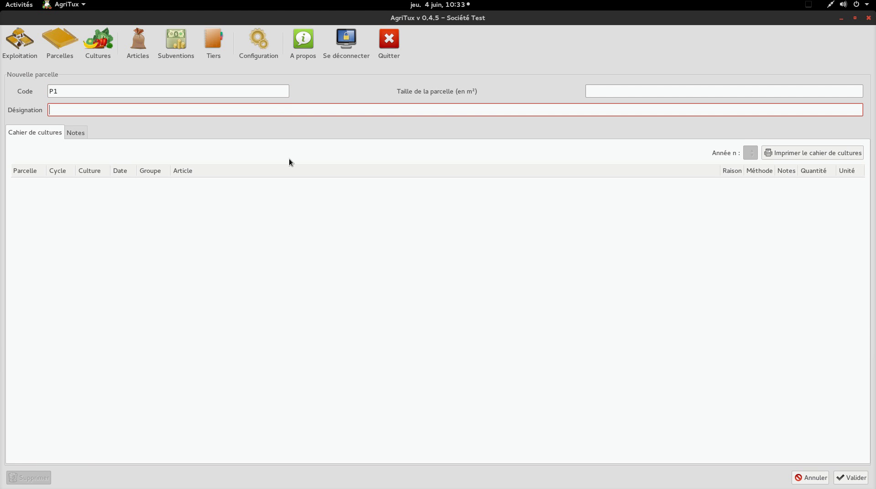
pyautogui.write('parcelles 1')
pyautogui.click(616, 88)
pyautogui.write('10000')
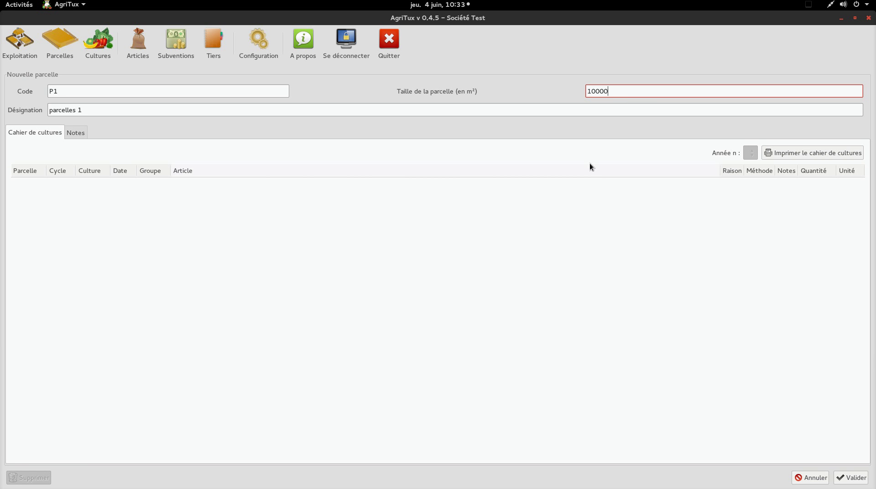
pyautogui.click(849, 478)
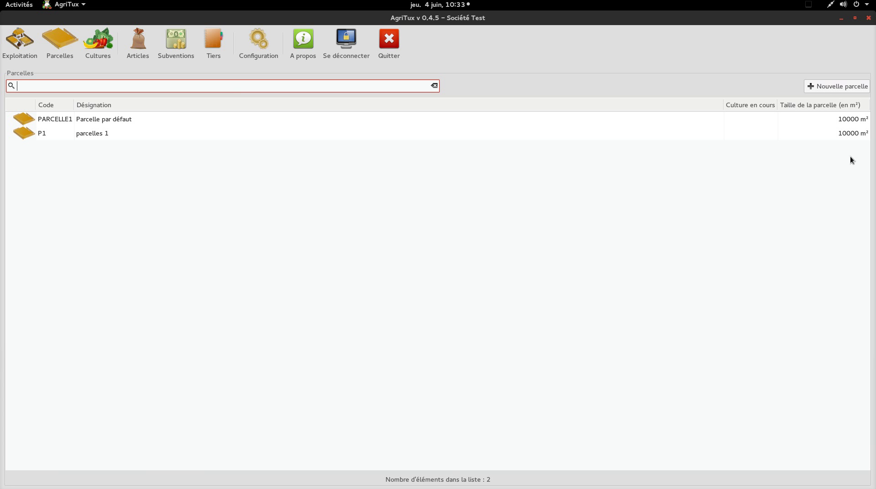
# Start a new crop with code Tomate, group Légumes fruits and designation 'tomate pointu'
pyautogui.click(101, 60)
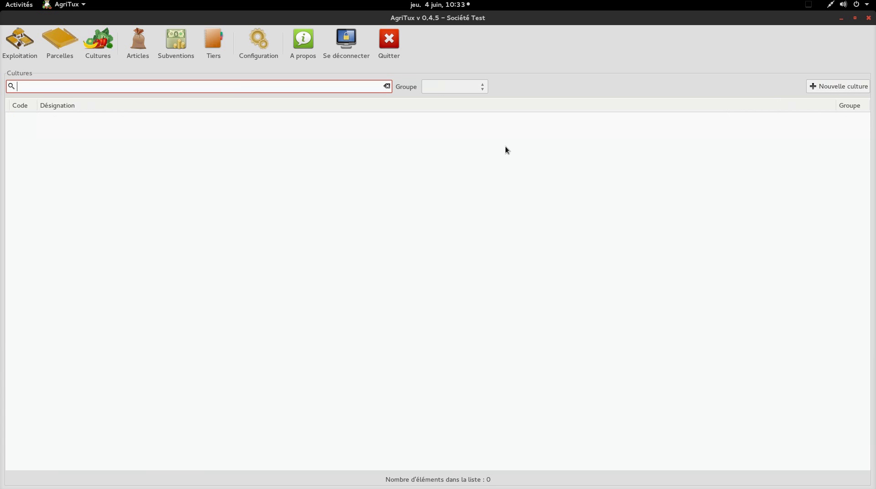
pyautogui.click(814, 87)
pyautogui.click(263, 90)
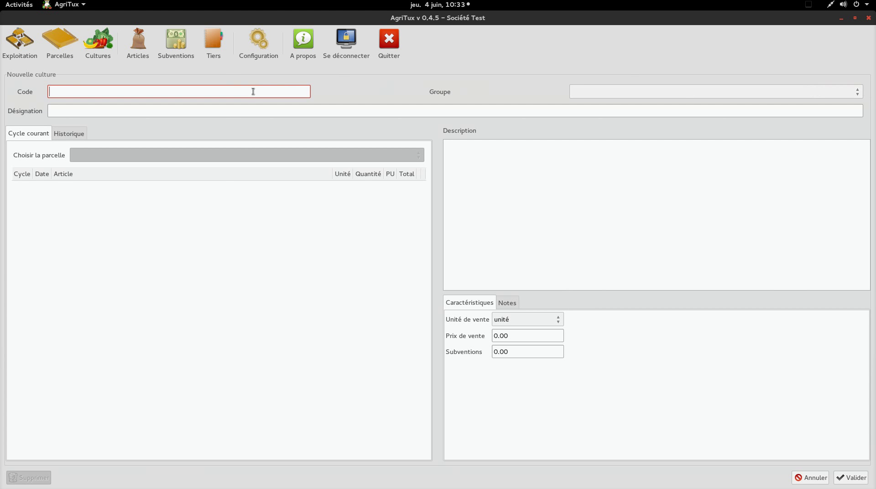
pyautogui.write('TO')
pyautogui.press('BackSpace')
pyautogui.write('omate')
pyautogui.press('Tab')
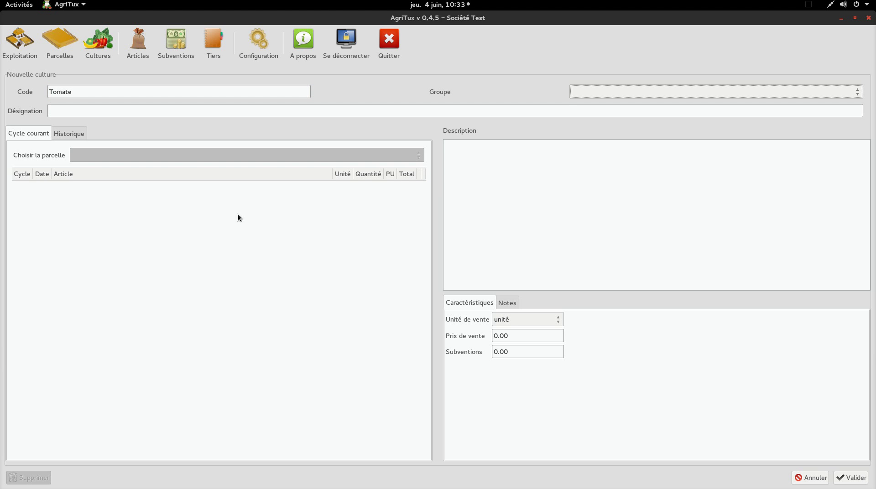
pyautogui.click(766, 96)
pyautogui.moveTo(741, 109)
pyautogui.click(517, 148)
pyautogui.click(558, 114)
pyautogui.write('tomate ')
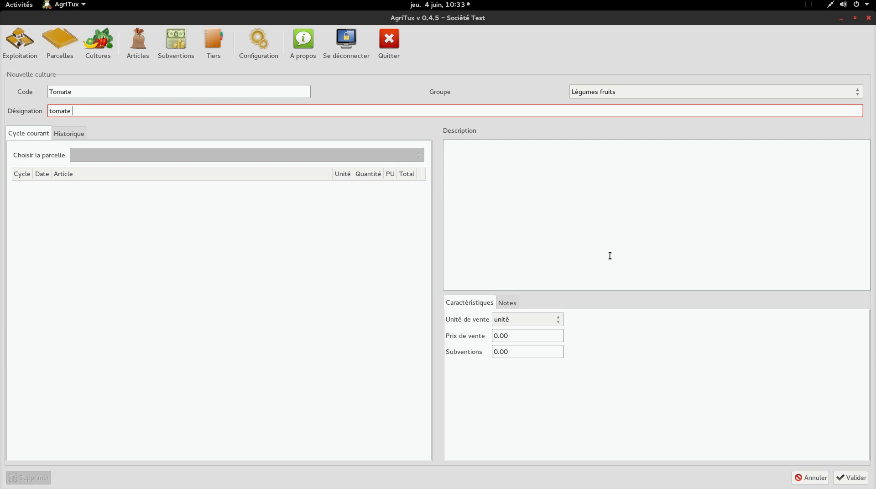
pyautogui.write('pointu')
# Sell the crop by kg at 1.20 with a 0.80 subsidy, and save it
pyautogui.click(537, 324)
pyautogui.click(524, 319)
pyautogui.click(524, 322)
pyautogui.click(521, 345)
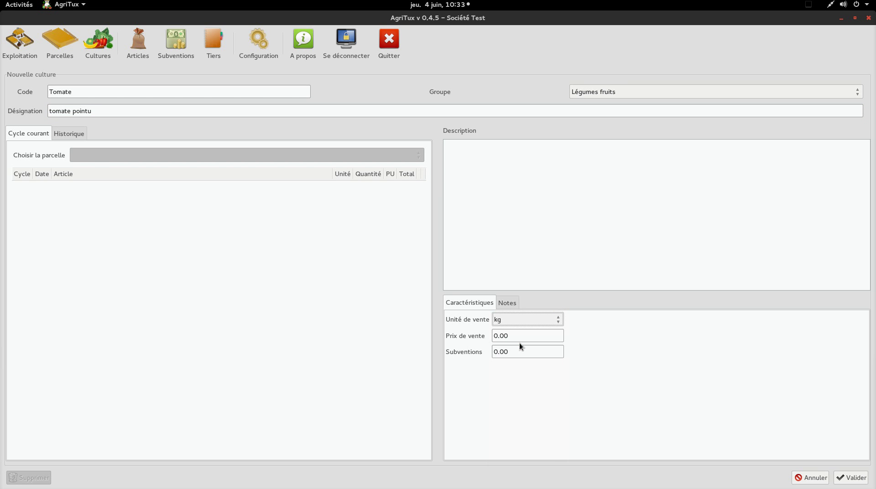
pyautogui.click(525, 336)
pyautogui.press('BackSpace')
pyautogui.press('BackSpace')
pyautogui.press('BackSpace')
pyautogui.press('BackSpace')
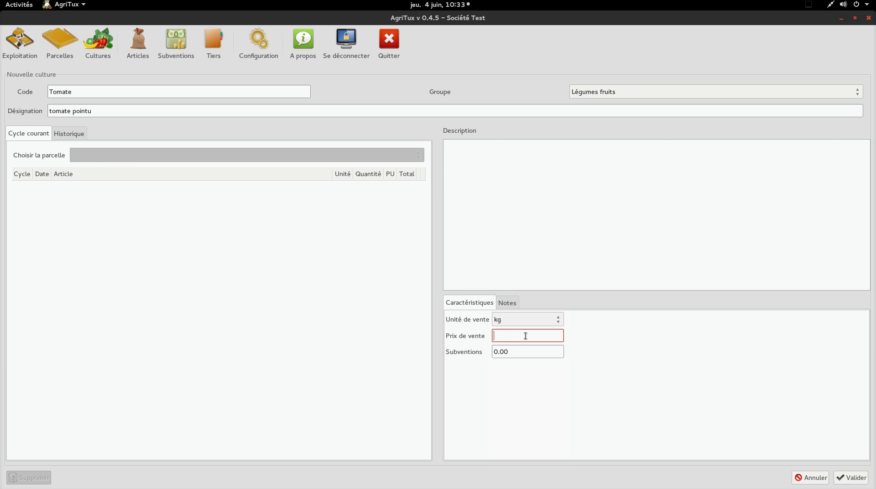
pyautogui.write('1.20')
pyautogui.press('Tab')
pyautogui.write('0.80')
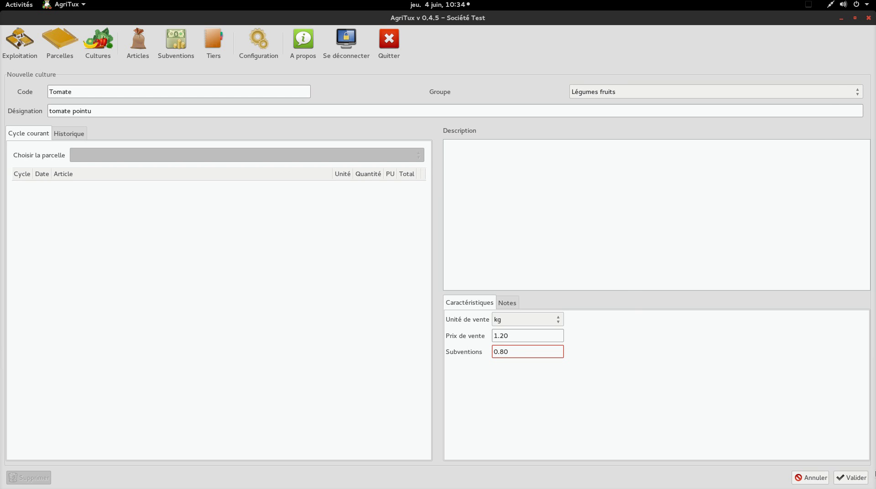
pyautogui.click(852, 478)
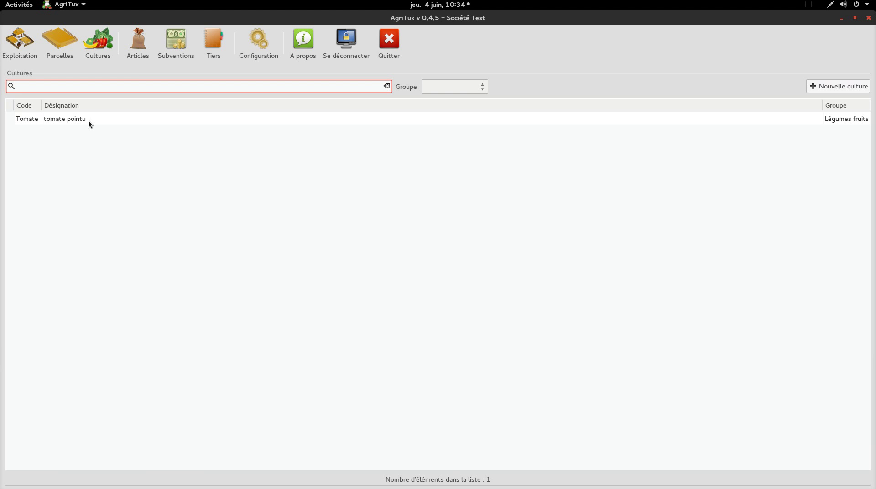
# Start a new article with code 'angrais' and designation 'fumier test'
pyautogui.click(138, 54)
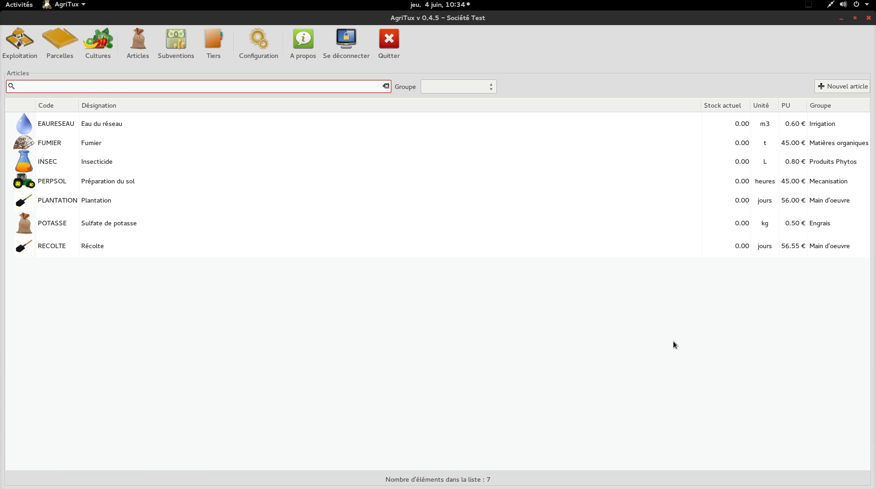
pyautogui.click(823, 86)
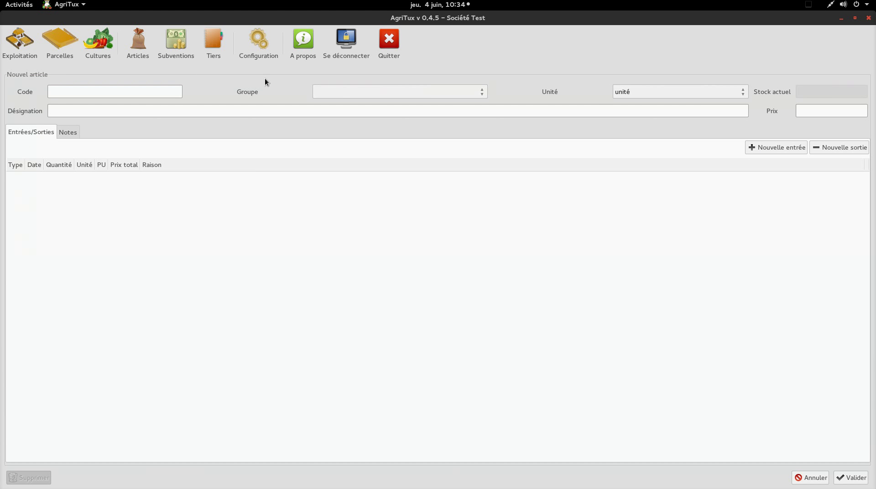
pyautogui.click(131, 97)
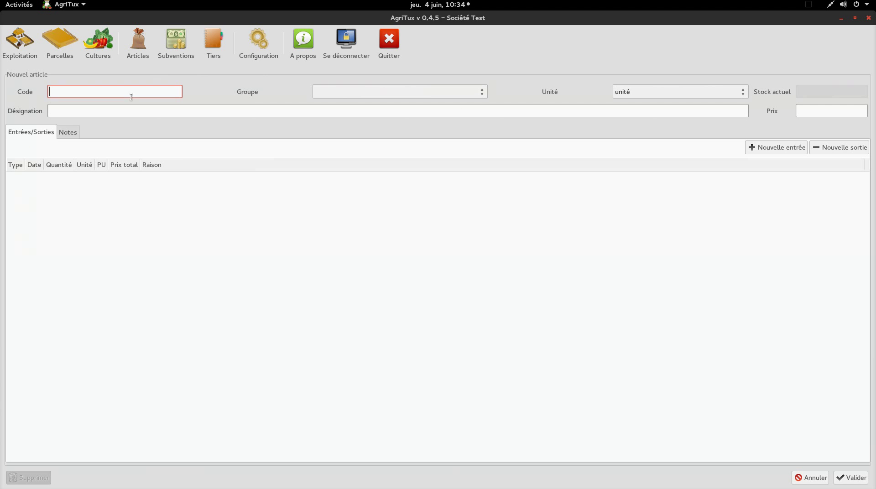
pyautogui.write('angrais')
pyautogui.click(243, 108)
pyautogui.write('fumier')
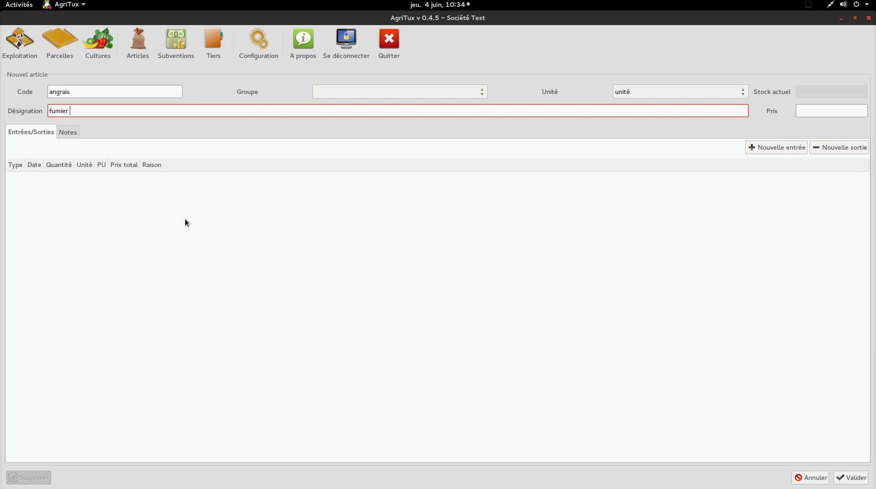
pyautogui.write(' test')
# Put the article in the Engrais group, priced 150 per kg, and save it
pyautogui.click(441, 89)
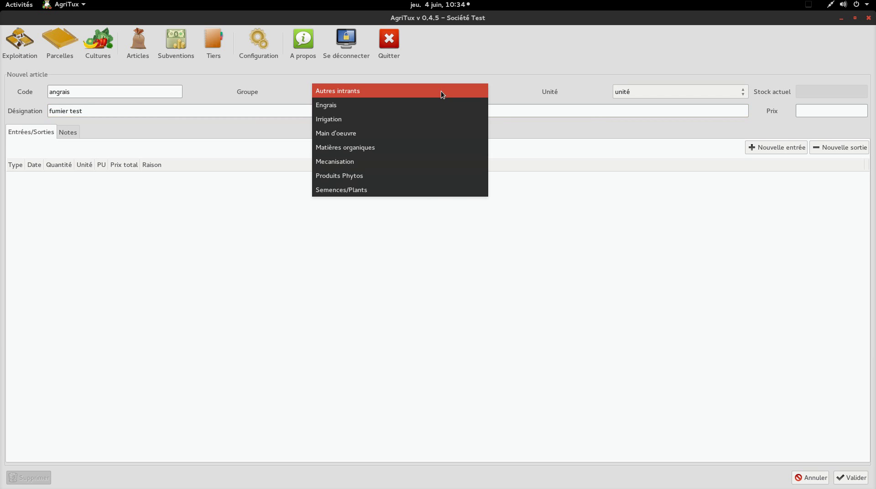
pyautogui.click(422, 109)
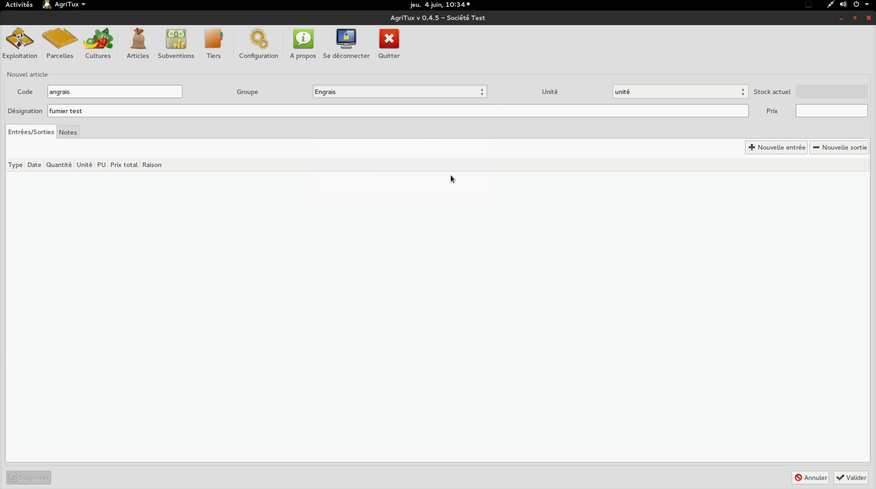
pyautogui.click(721, 90)
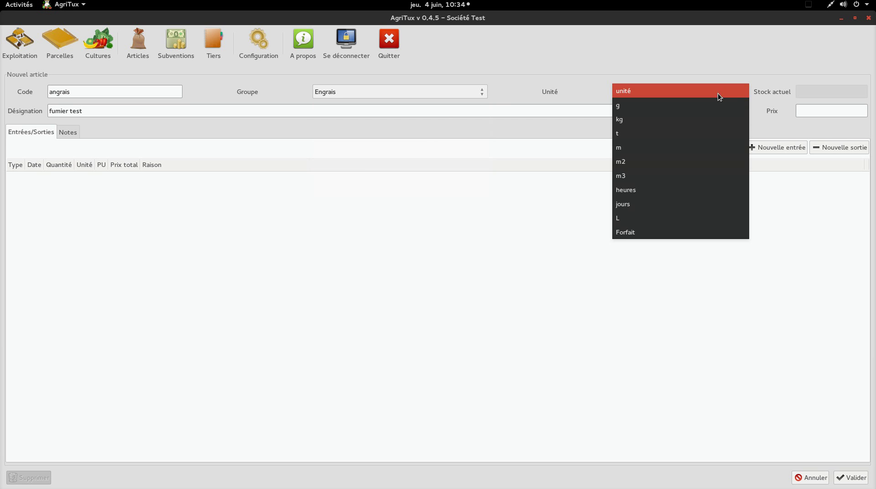
pyautogui.click(672, 117)
pyautogui.click(809, 112)
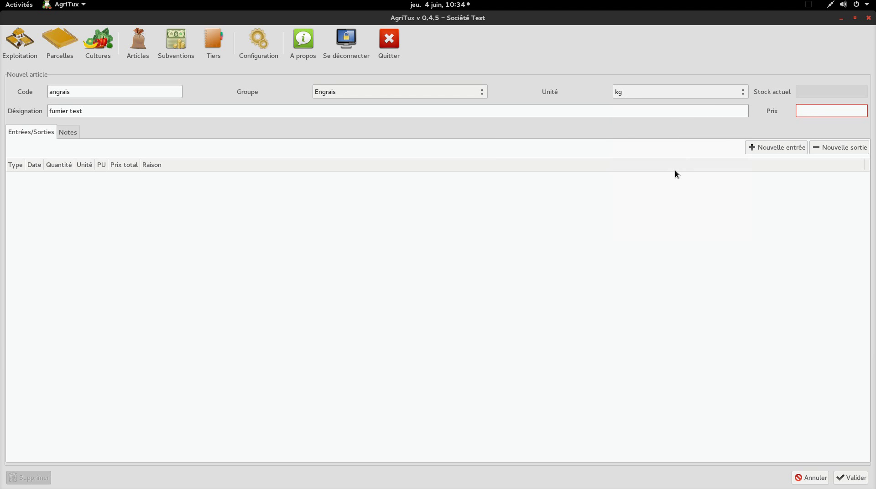
pyautogui.write('150')
pyautogui.click(852, 478)
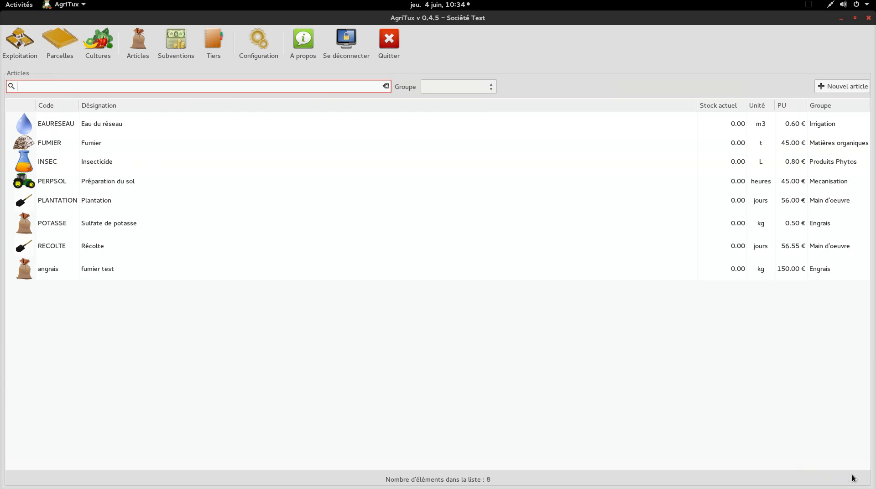
# Record a 10 kg stock entry for the fumier test article
pyautogui.doubleClick(94, 276)
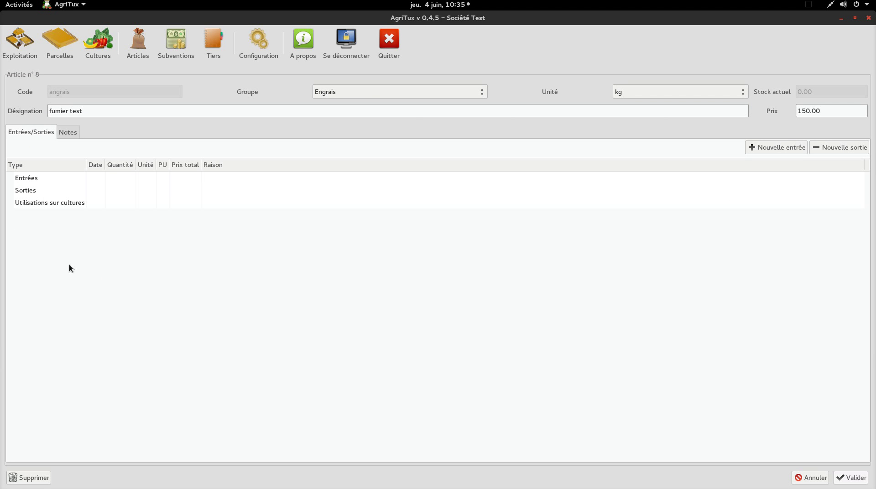
pyautogui.click(763, 150)
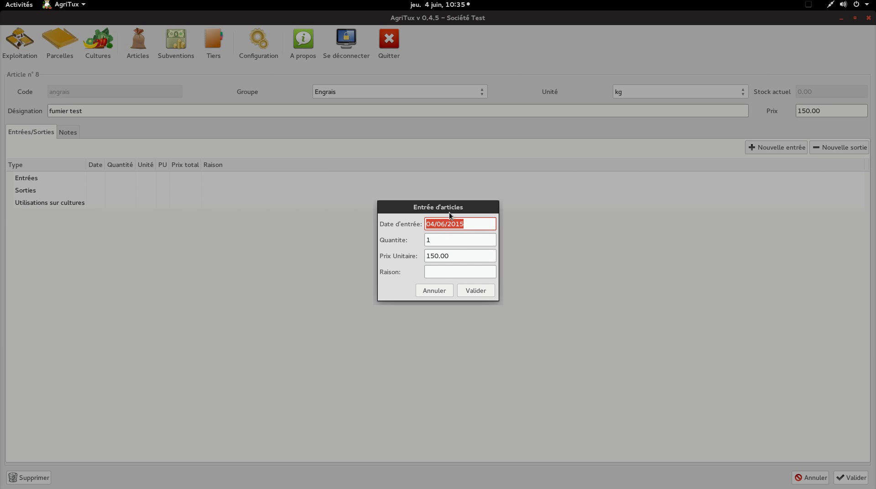
pyautogui.click(464, 246)
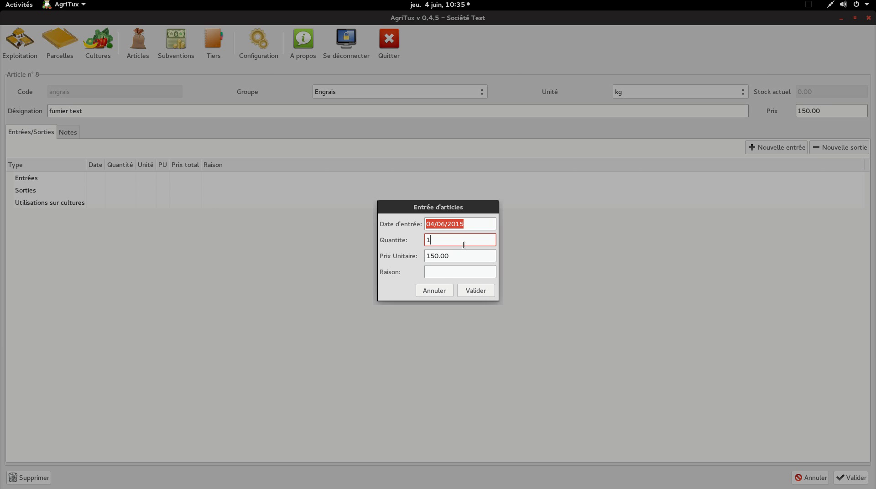
pyautogui.write('0')
pyautogui.click(475, 291)
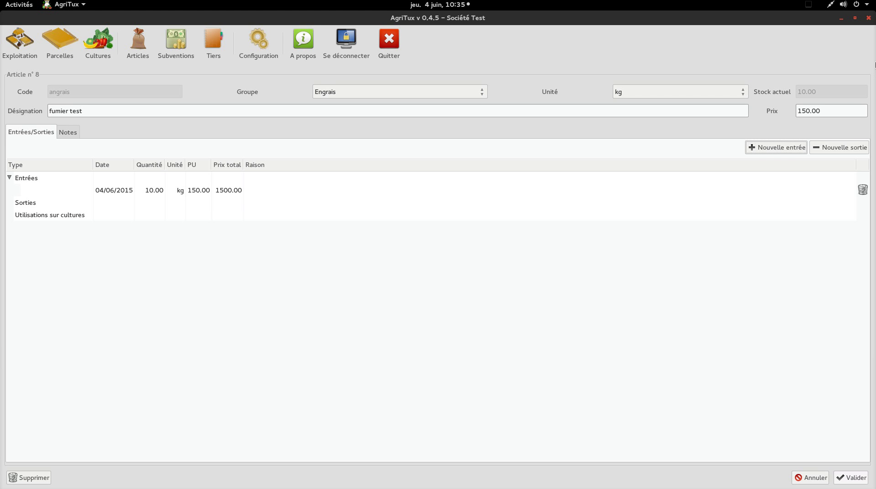
# Record a 5 kg stock exit with reason 'renverser' and save the article
pyautogui.click(830, 151)
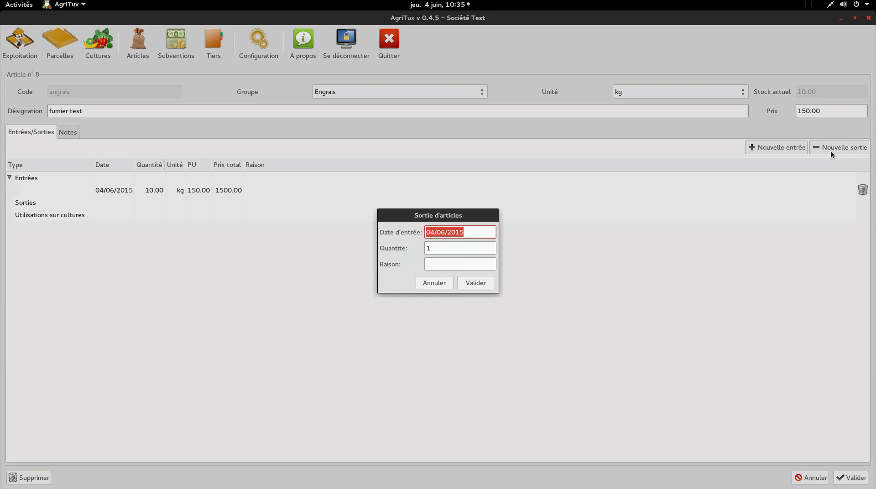
pyautogui.click(432, 252)
pyautogui.press('BackSpace')
pyautogui.write('5')
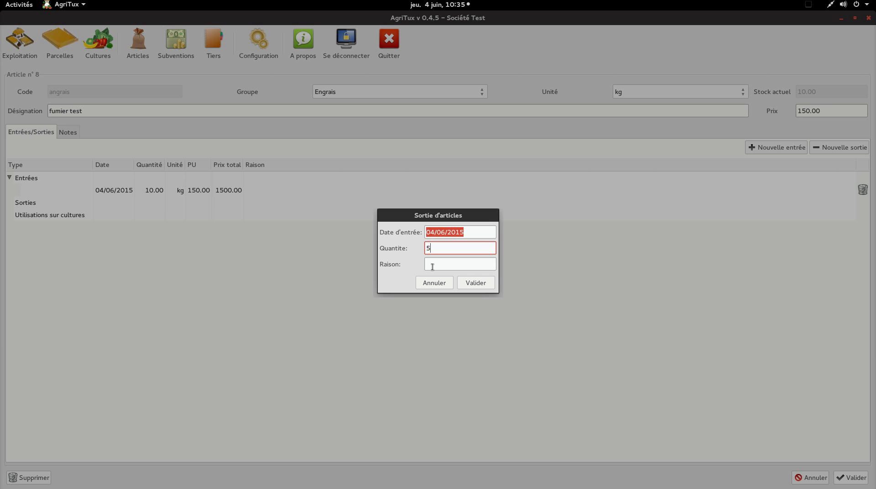
pyautogui.click(485, 269)
pyautogui.write('rene')
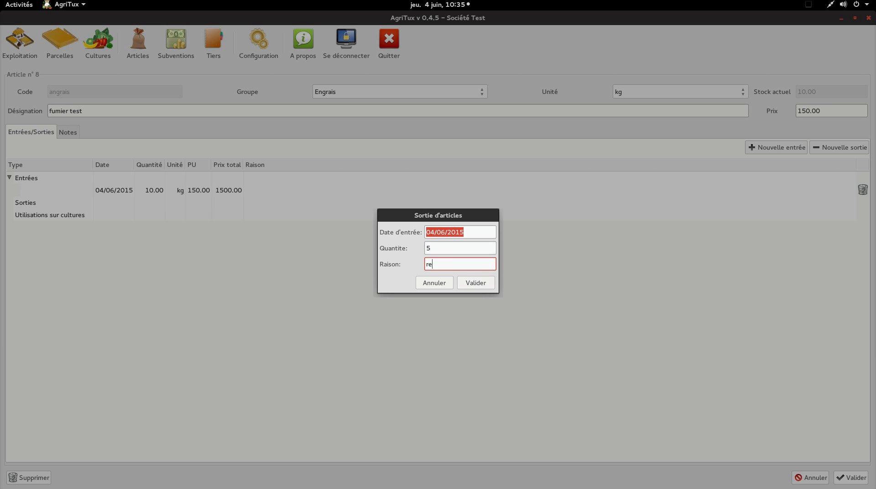
pyautogui.press('BackSpace')
pyautogui.write('verser')
pyautogui.click(483, 282)
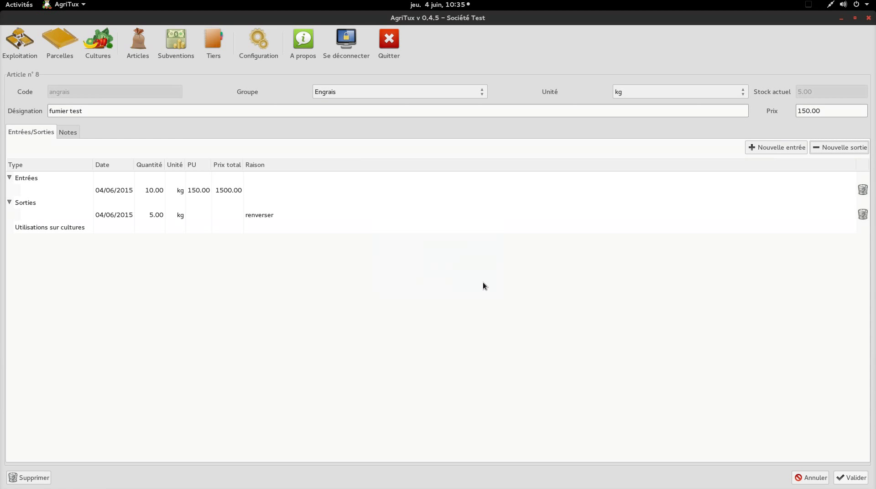
pyautogui.click(852, 478)
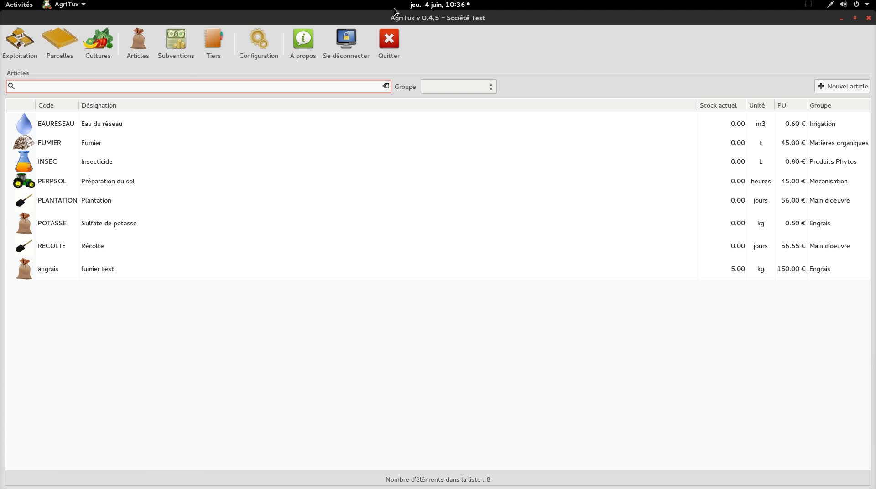
# Add a subsidy named 'cyclone' for 100000 €
pyautogui.click(181, 60)
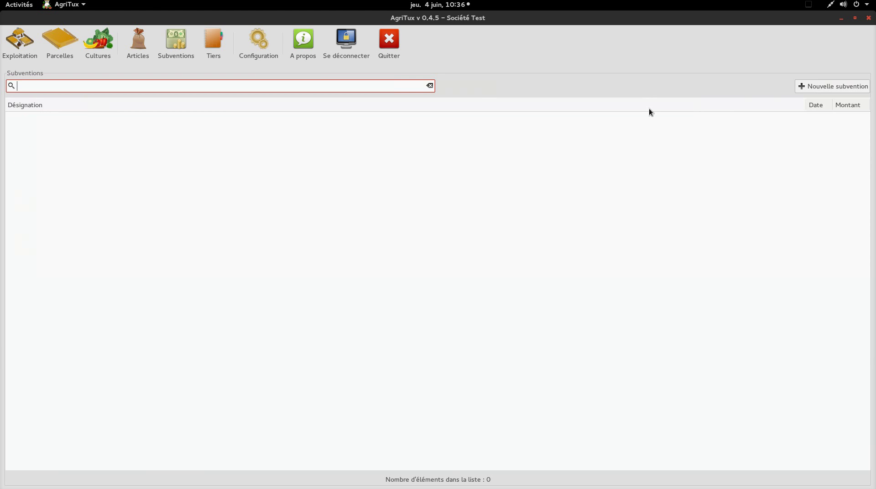
pyautogui.click(825, 89)
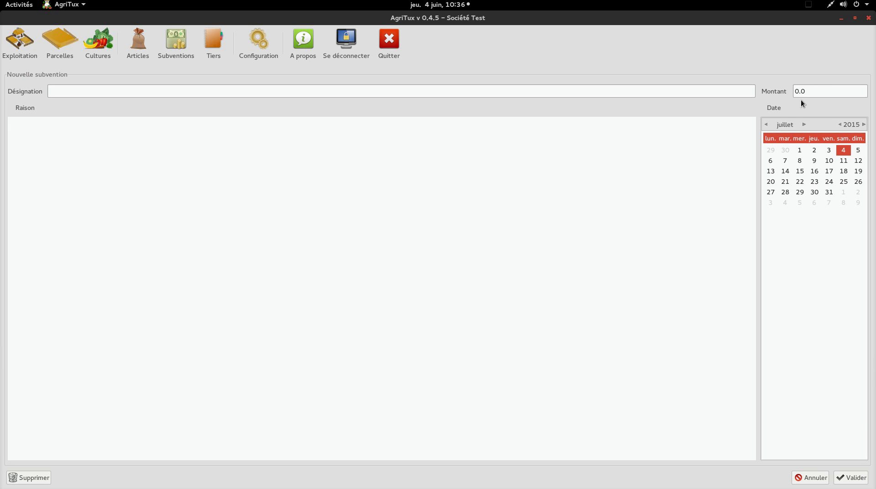
pyautogui.click(479, 89)
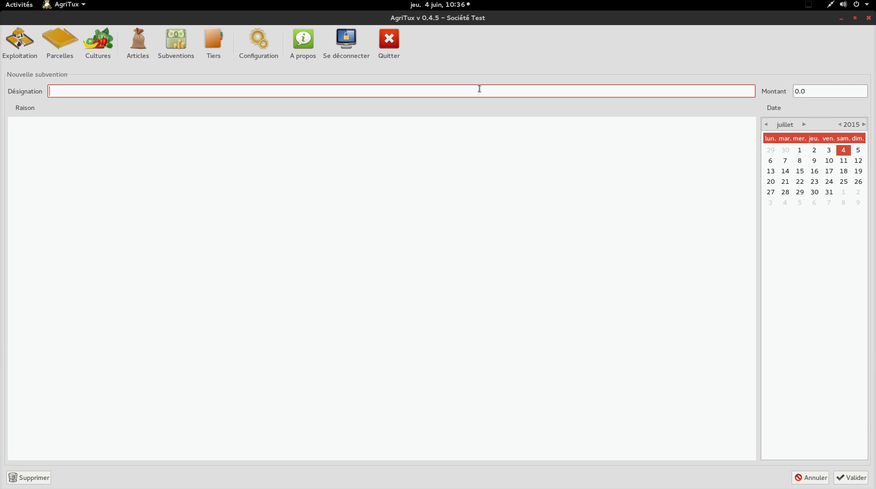
pyautogui.write('cyclone')
pyautogui.click(834, 92)
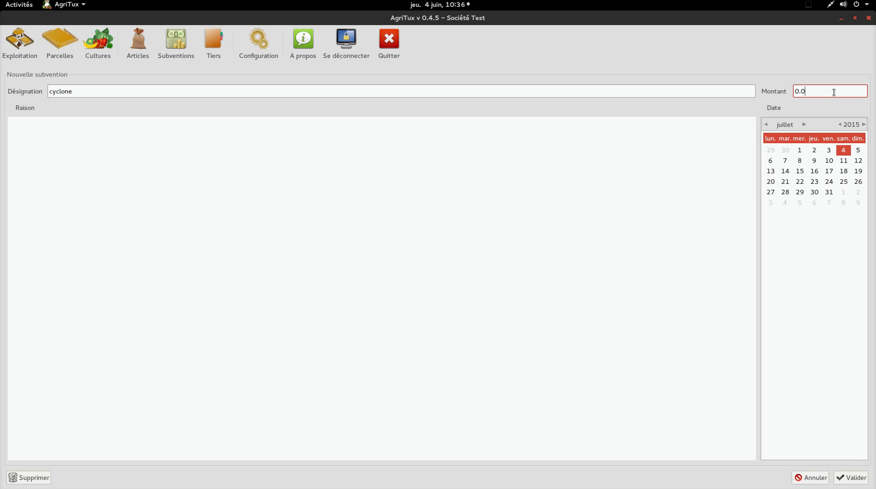
pyautogui.press('BackSpace')
pyautogui.press('BackSpace')
pyautogui.press('BackSpace')
pyautogui.write('100000')
pyautogui.click(852, 478)
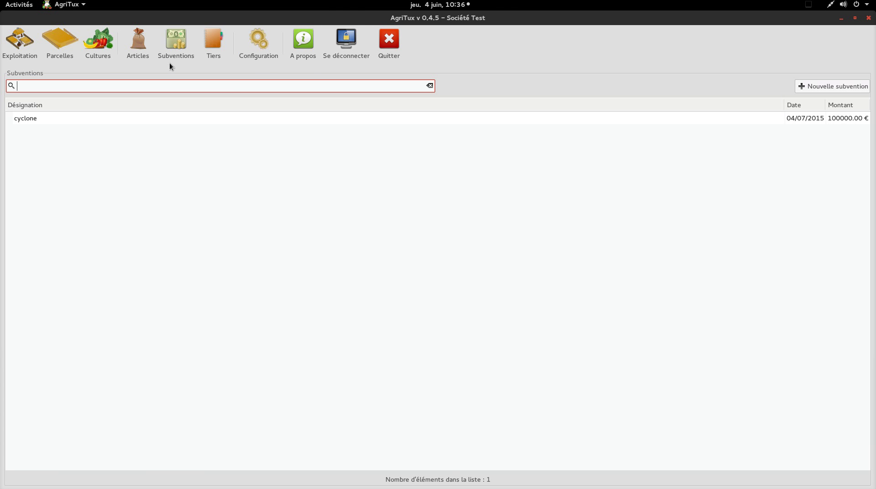
# Open the tomate pointu crop and assign its current cycle to parcelles 1
pyautogui.click(97, 58)
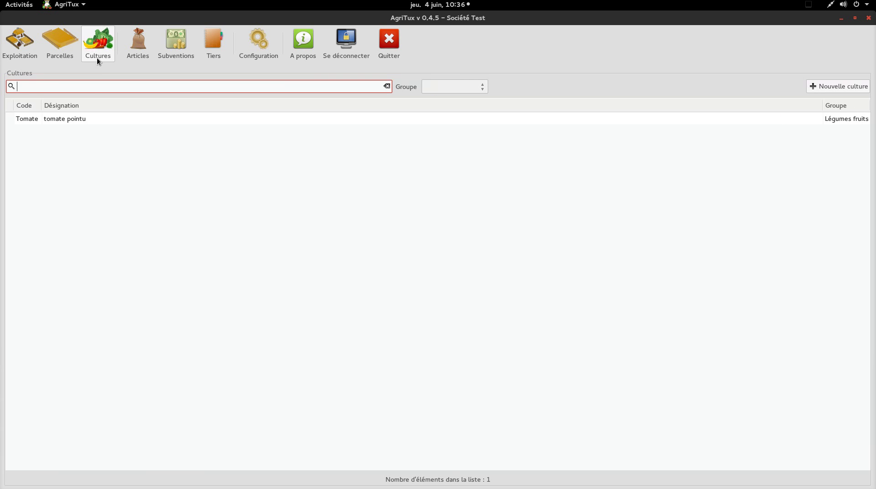
pyautogui.click(67, 120)
pyautogui.doubleClick(67, 120)
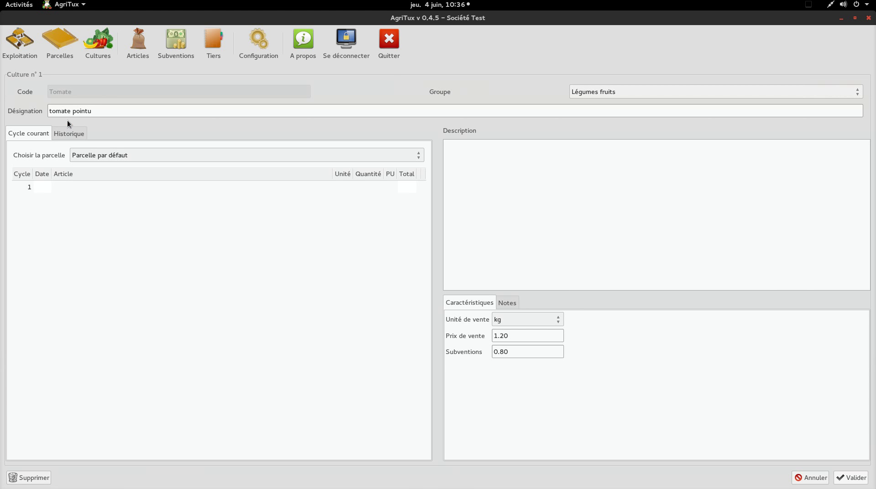
pyautogui.click(112, 157)
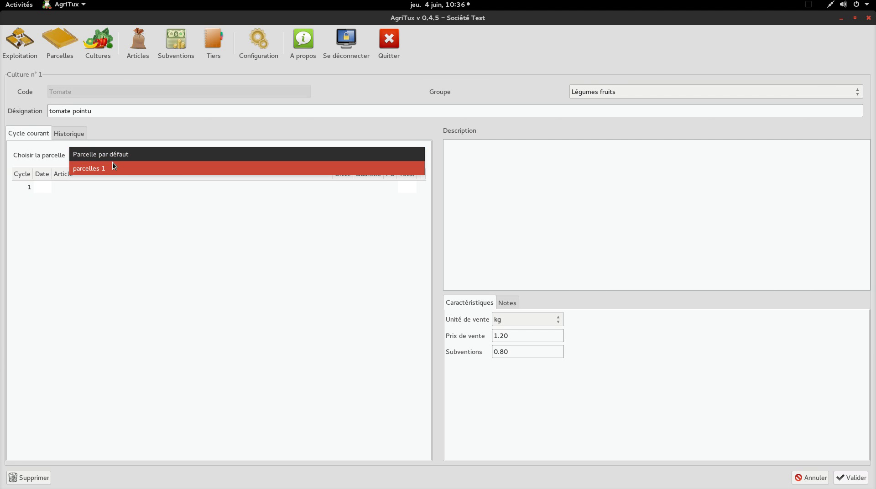
pyautogui.click(112, 163)
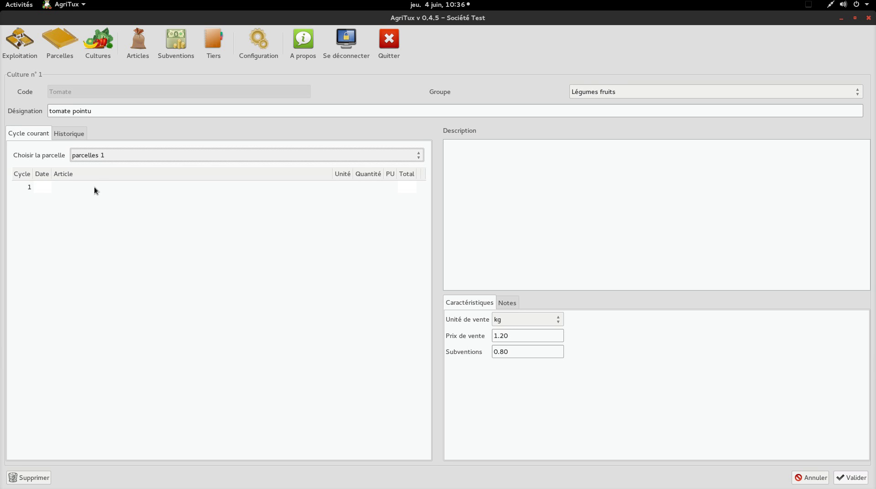
# Add Préparation du sol as the first cycle line, at 45.00
pyautogui.click(65, 187)
pyautogui.click(64, 187)
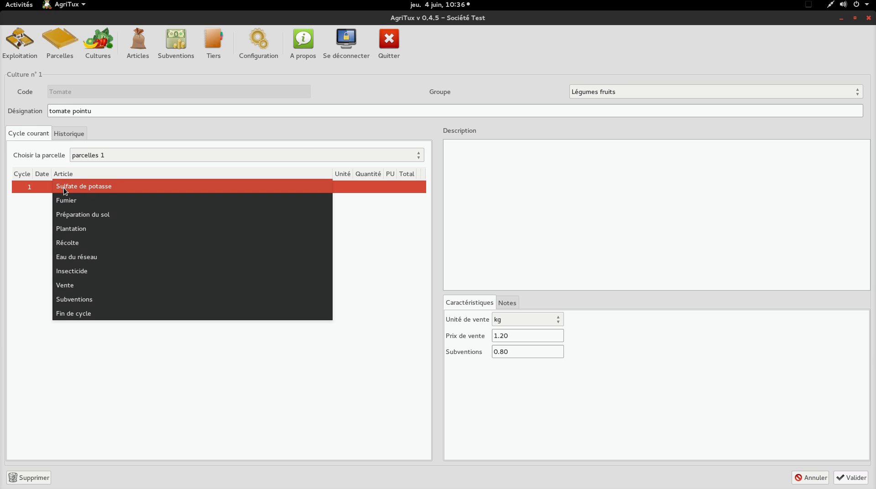
pyautogui.click(81, 214)
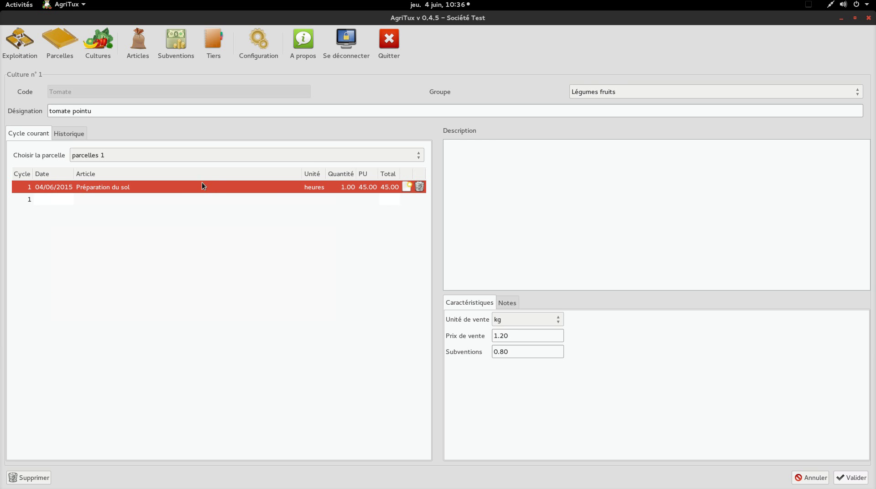
pyautogui.click(92, 200)
pyautogui.click(88, 200)
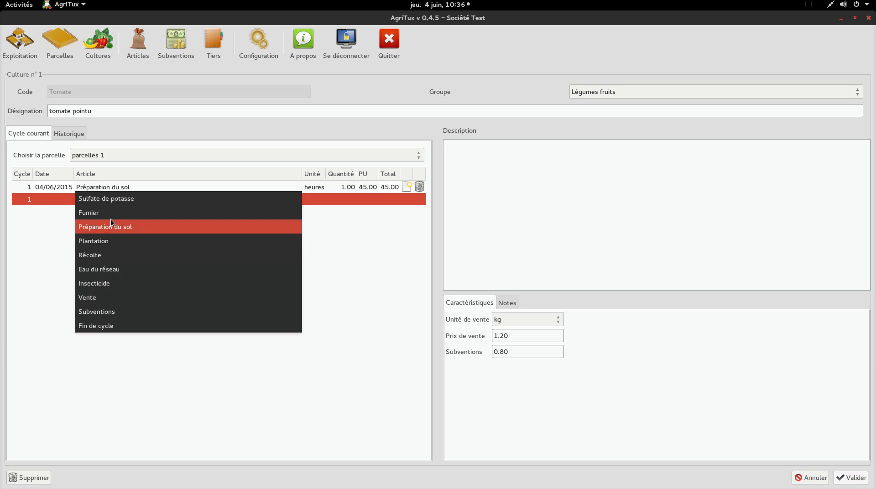
# Add Fumier, Plantation, Insecticide and Eau du réseau lines to the tomato cycle
pyautogui.click(116, 215)
pyautogui.click(86, 213)
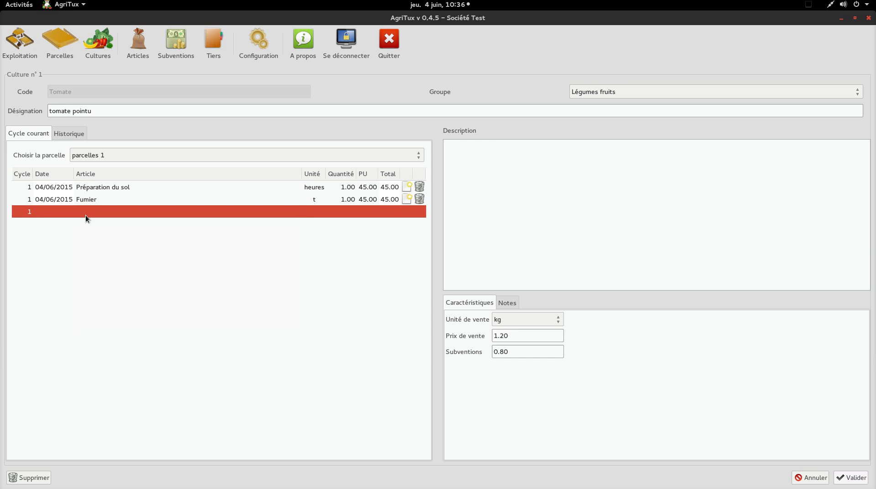
pyautogui.click(85, 214)
pyautogui.click(100, 255)
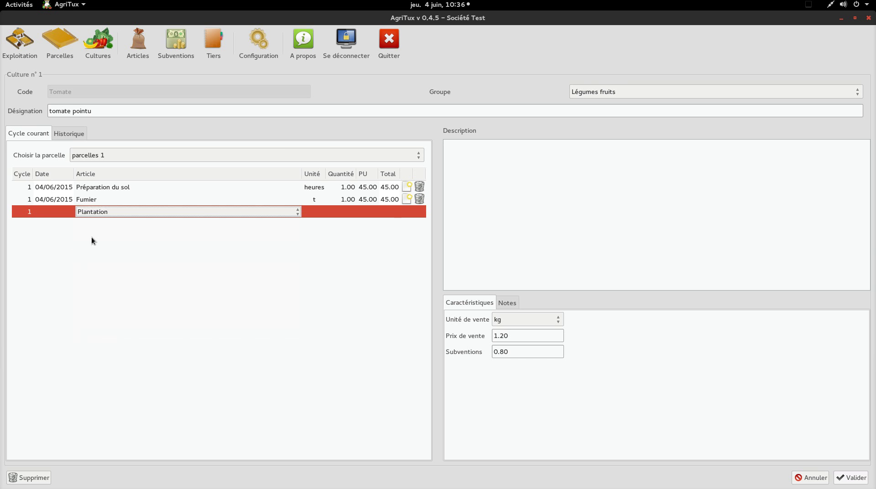
pyautogui.click(87, 224)
pyautogui.click(87, 223)
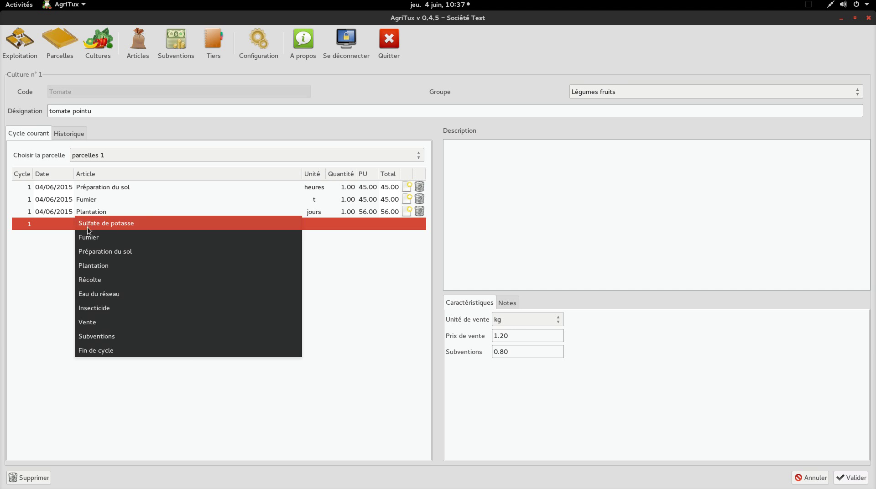
pyautogui.click(113, 309)
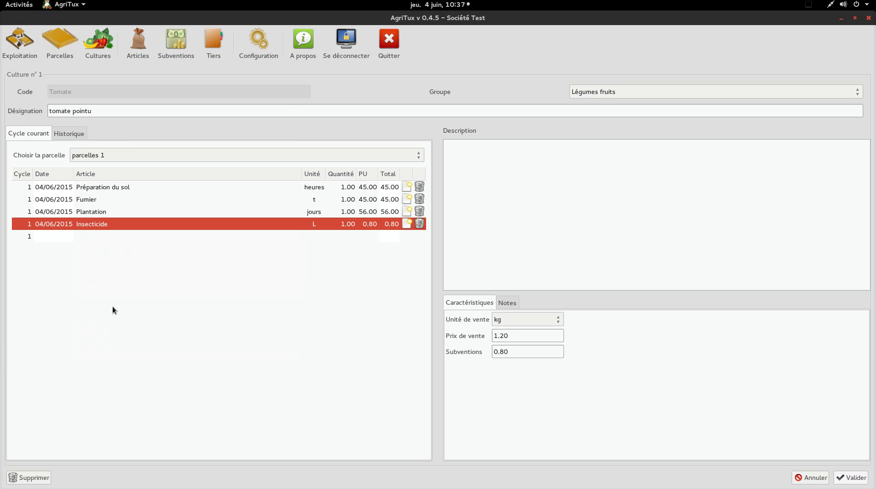
pyautogui.click(81, 237)
pyautogui.click(82, 237)
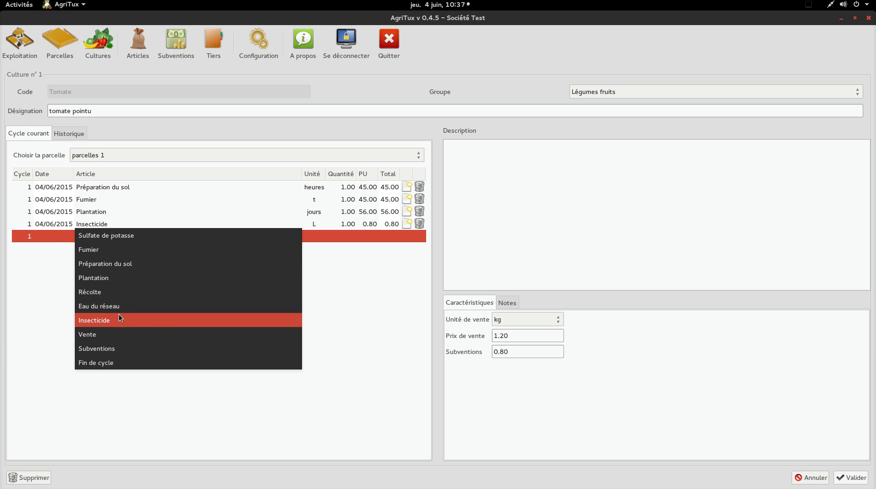
pyautogui.click(117, 307)
# Add Récolte, Vente and Subventions lines to the tomato cycle
pyautogui.click(84, 251)
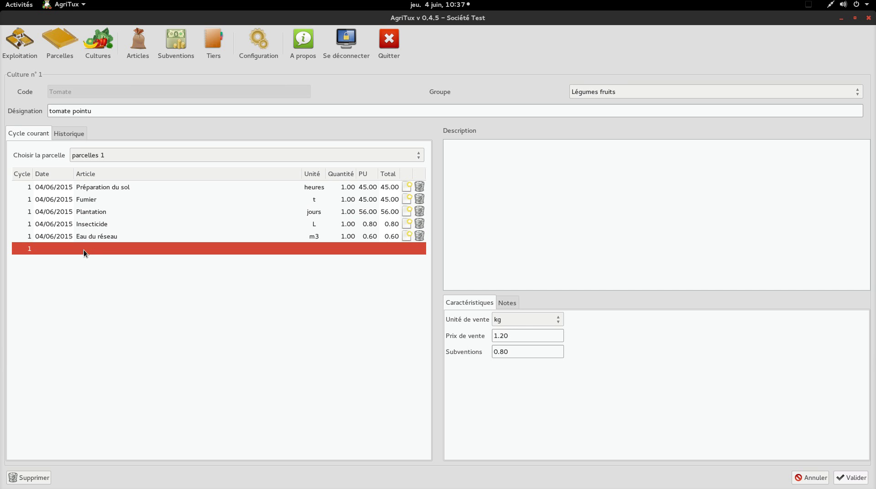
pyautogui.click(83, 251)
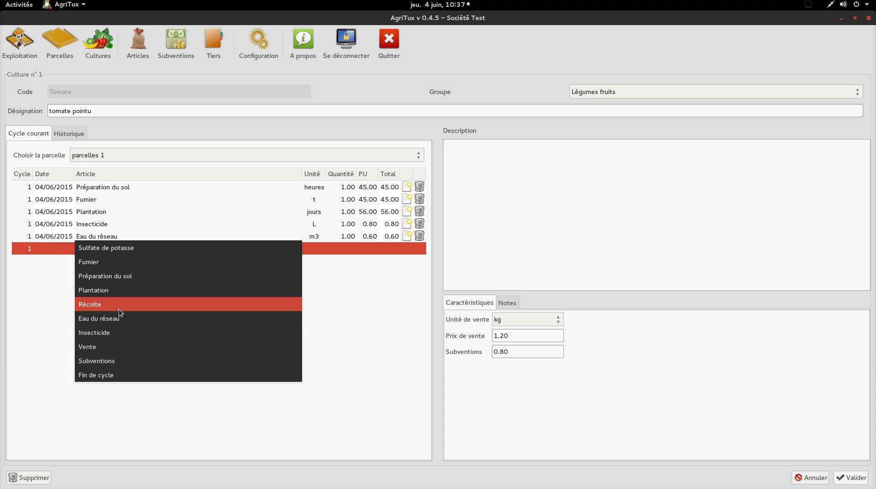
pyautogui.click(117, 306)
pyautogui.click(86, 265)
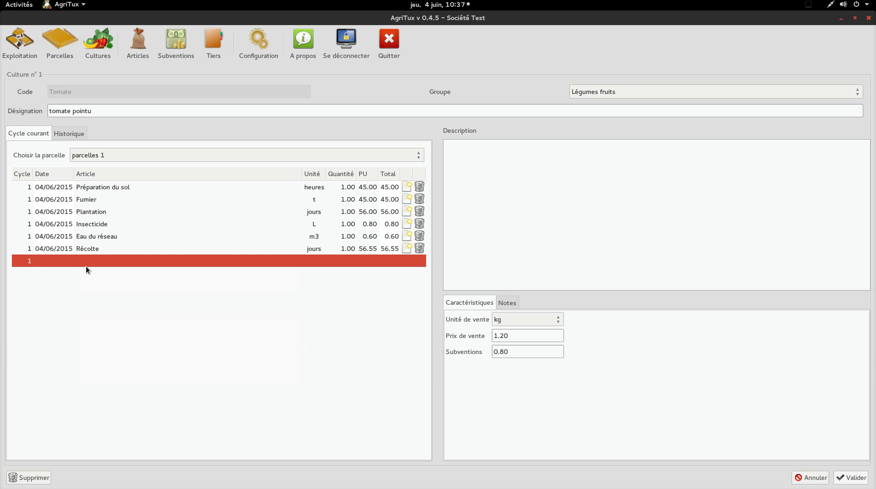
pyautogui.click(89, 264)
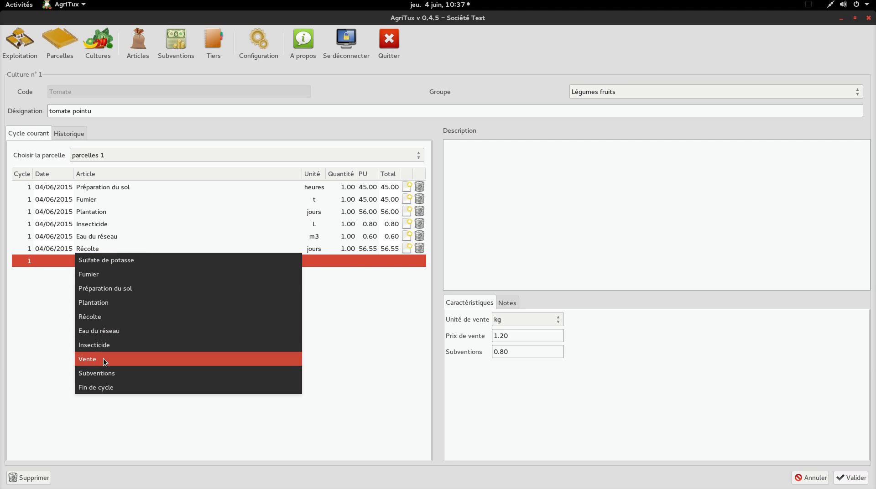
pyautogui.click(103, 359)
pyautogui.click(82, 272)
pyautogui.click(82, 272)
pyautogui.click(96, 386)
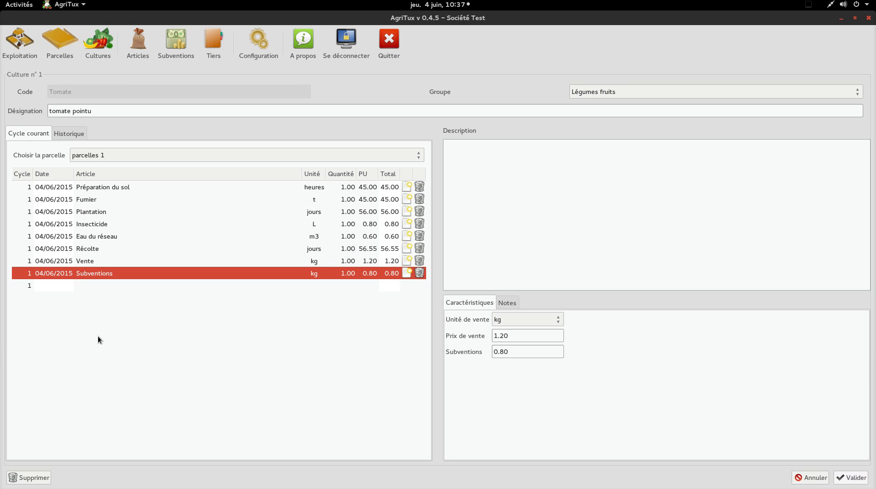
pyautogui.click(81, 281)
pyautogui.click(86, 284)
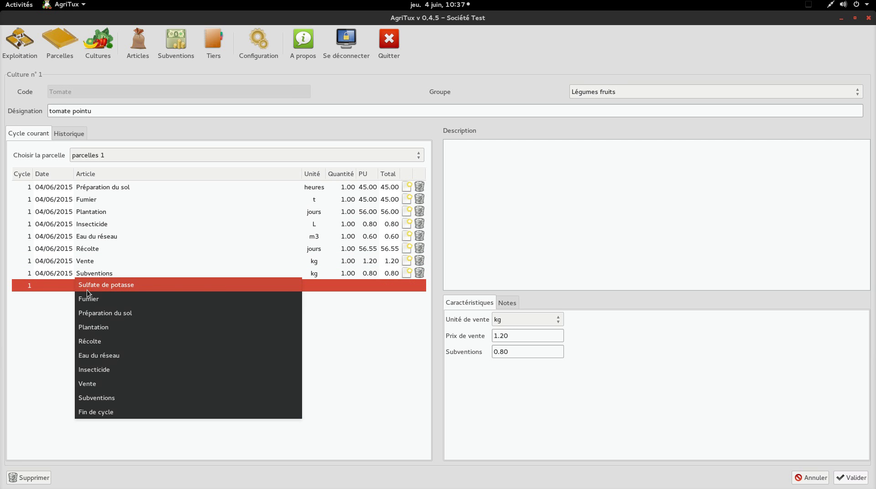
# End the Tomate crop cycle with the Fin de cycle article, confirm Oui, and save
pyautogui.click(108, 411)
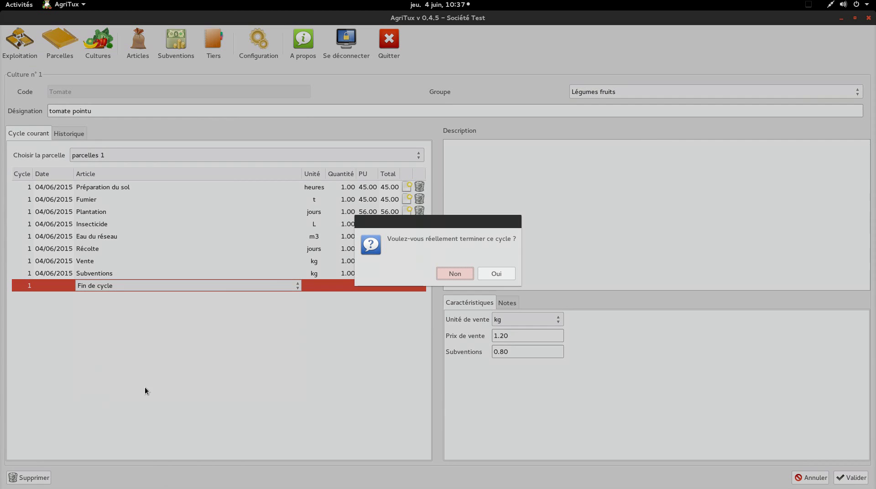
pyautogui.click(511, 278)
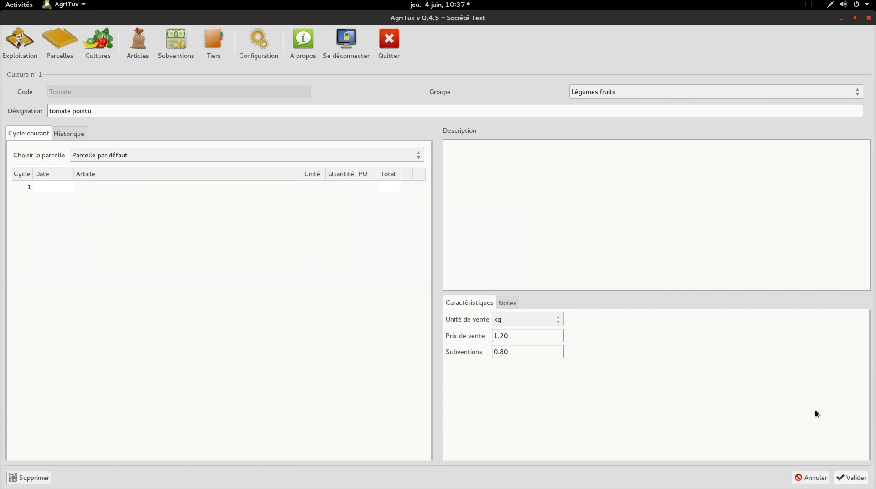
pyautogui.click(857, 477)
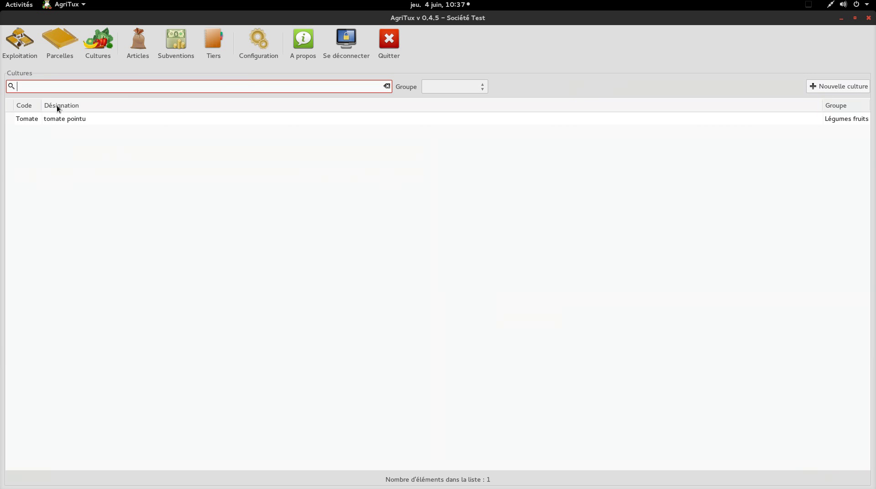
# Check the 2015 dashboard showing 98502.00 € profit, then display the Tiers list
pyautogui.click(18, 44)
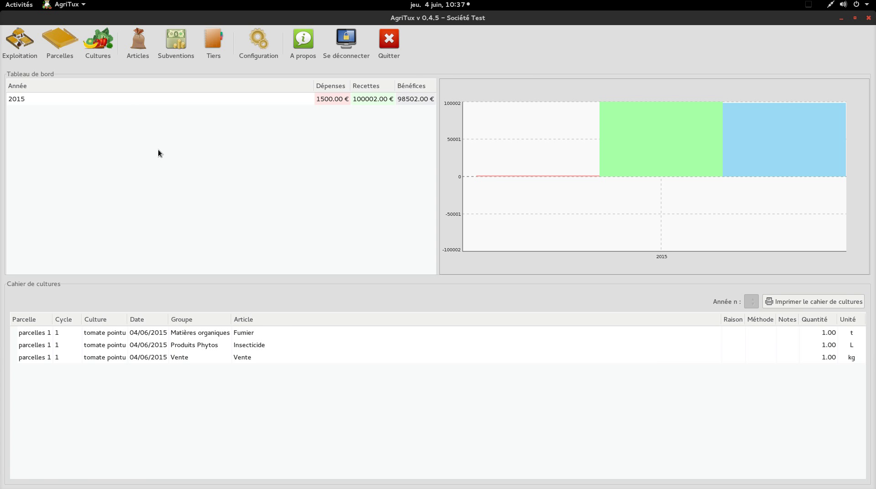
pyautogui.moveTo(698, 151)
pyautogui.click(212, 58)
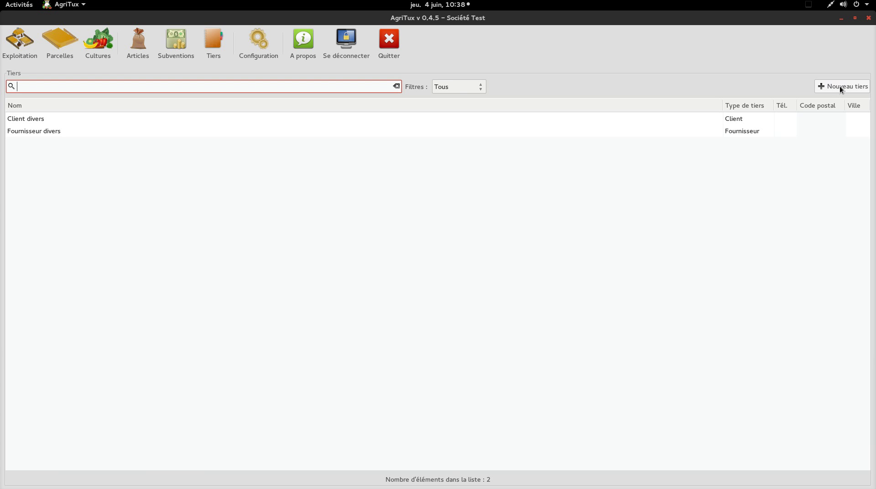
# Start a new third party named 'test' and set its type to Client et Fournisseur
pyautogui.click(841, 87)
pyautogui.click(268, 95)
pyautogui.write('test')
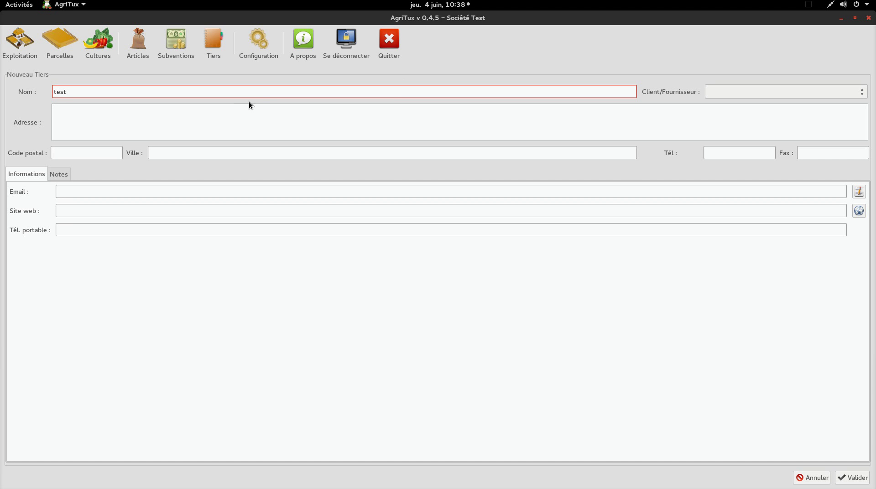
pyautogui.tripleClick(269, 91)
pyautogui.click(721, 88)
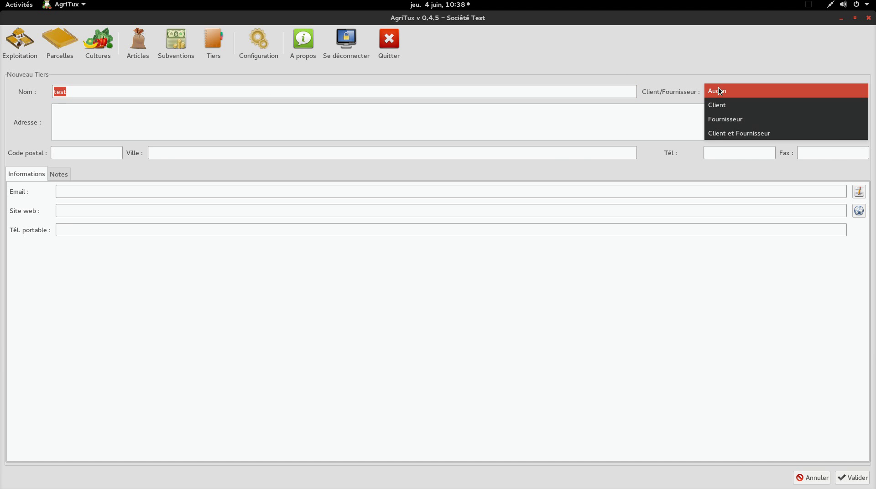
pyautogui.click(728, 136)
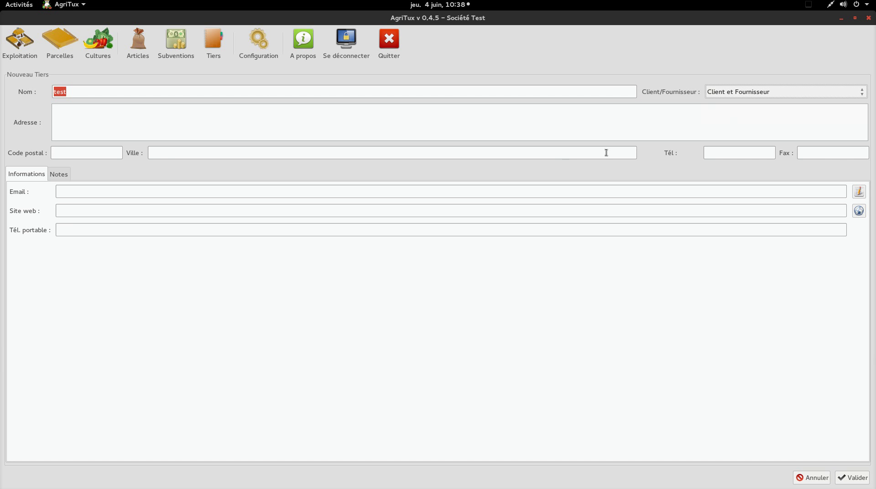
# Enter 'test' as the third party's address, city, phone and fax
pyautogui.click(556, 129)
pyautogui.write('test')
pyautogui.click(548, 151)
pyautogui.write('test')
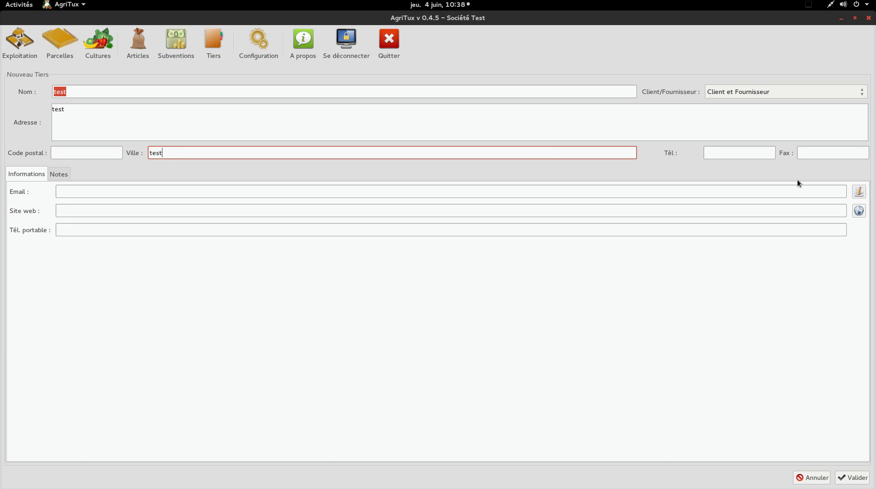
pyautogui.click(749, 152)
pyautogui.write('test')
pyautogui.click(808, 152)
pyautogui.write('test')
# Fill postcode, e-mail, website and mobile with 'test' and save the third party
pyautogui.click(65, 154)
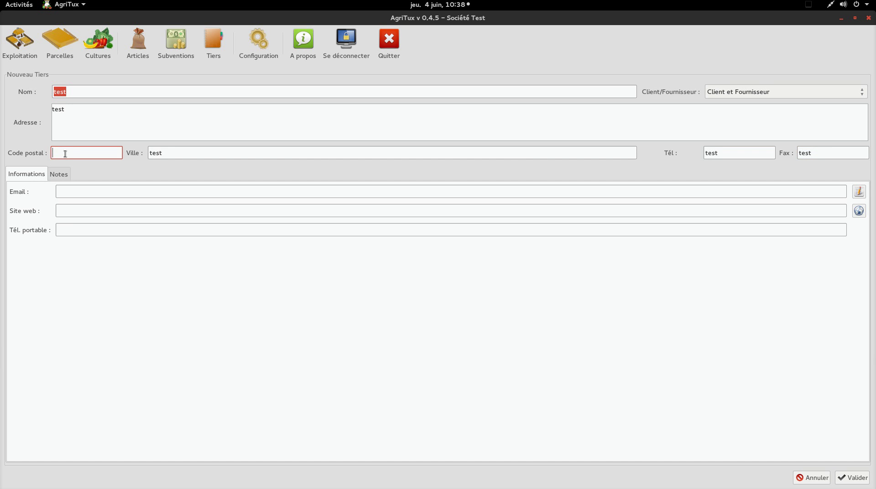
pyautogui.write('test')
pyautogui.click(75, 191)
pyautogui.write('test')
pyautogui.click(76, 206)
pyautogui.write('test')
pyautogui.click(71, 226)
pyautogui.write('test')
pyautogui.click(854, 478)
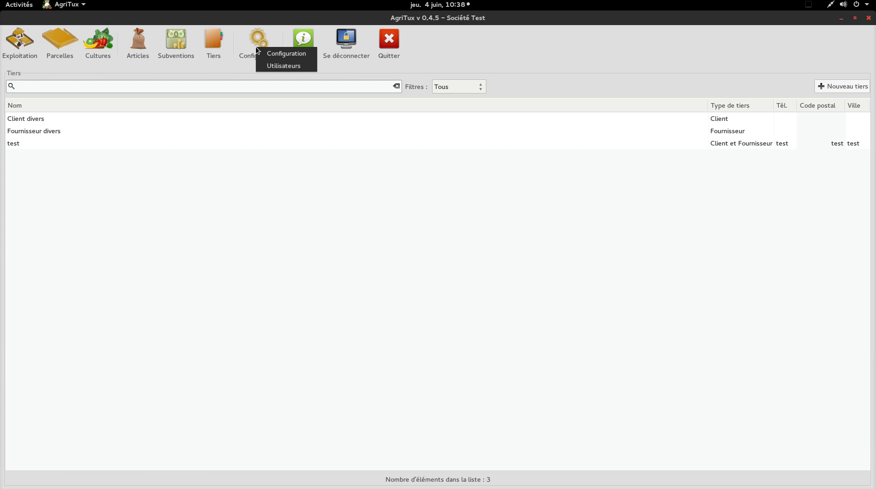
# Go to Configuration > Utilisateurs to list the users, showing only Admin
pyautogui.click(261, 52)
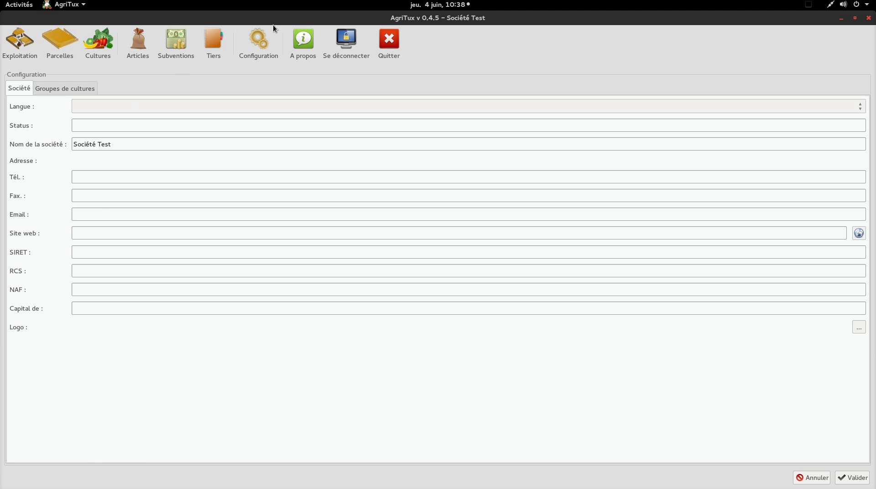
pyautogui.click(263, 37)
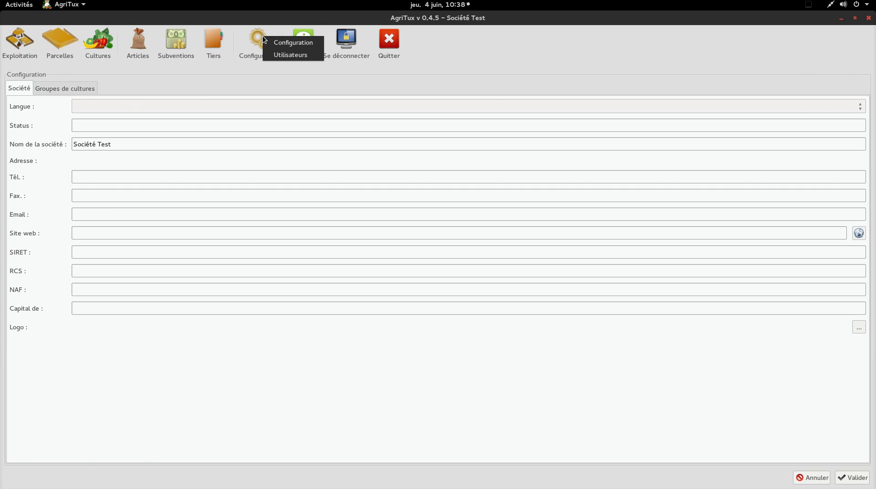
pyautogui.click(284, 56)
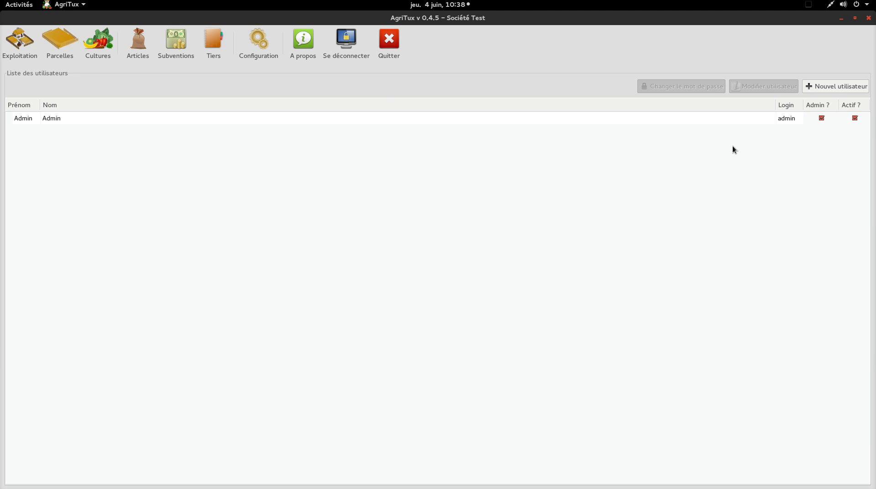
# Add administrator user 'test test' with login 'utilisateur 01' and a password, then save
pyautogui.click(813, 88)
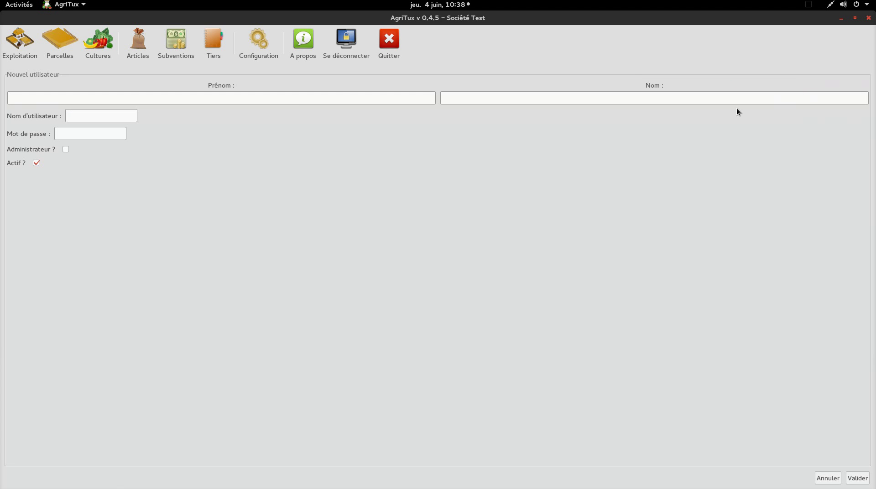
pyautogui.click(304, 101)
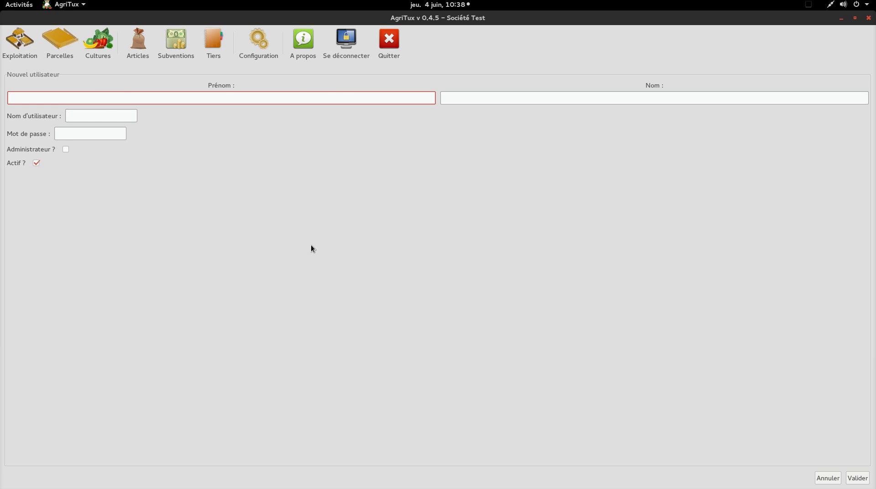
pyautogui.write('test')
pyautogui.press('Tab')
pyautogui.write('test')
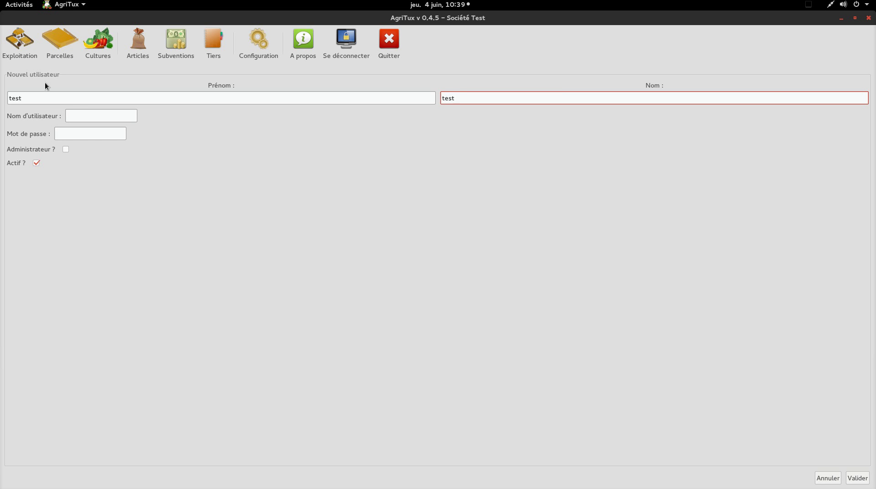
pyautogui.click(77, 114)
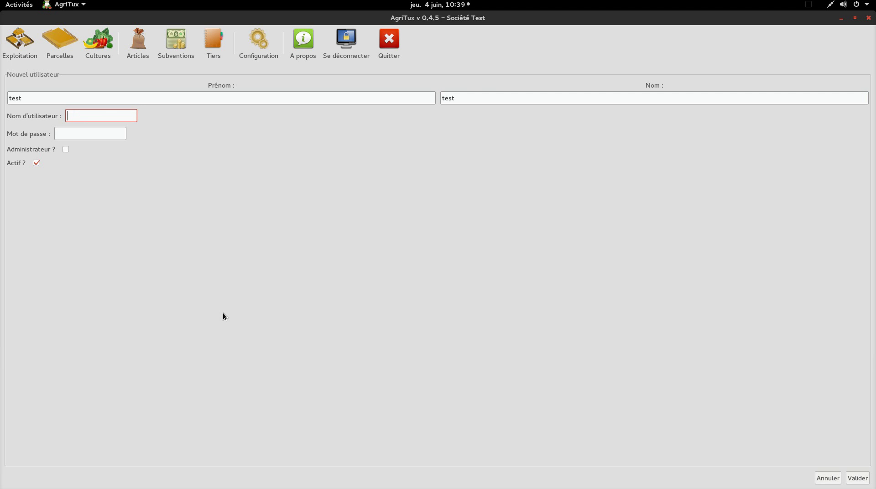
pyautogui.write('utilisateur 01')
pyautogui.click(88, 134)
pyautogui.write('*****')
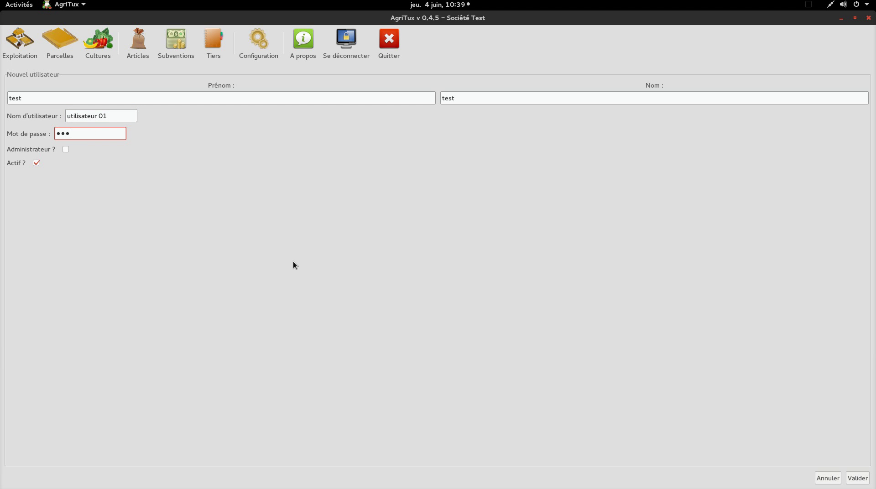
pyautogui.click(64, 149)
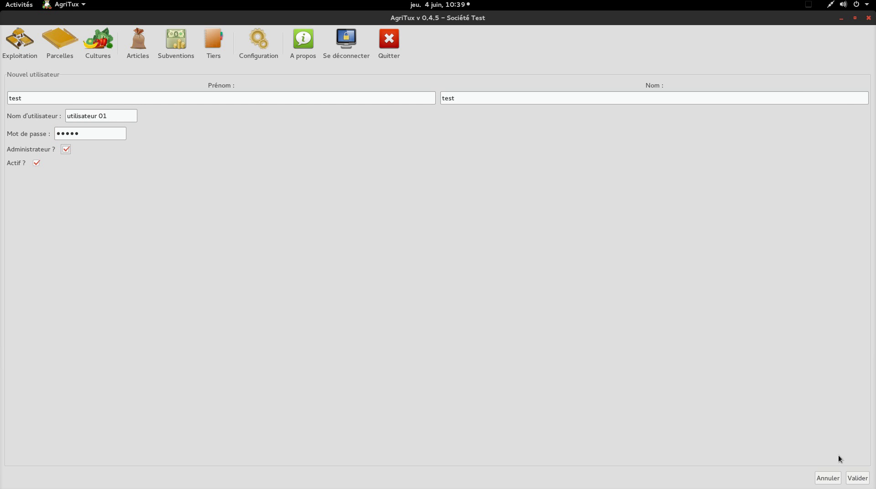
pyautogui.click(857, 479)
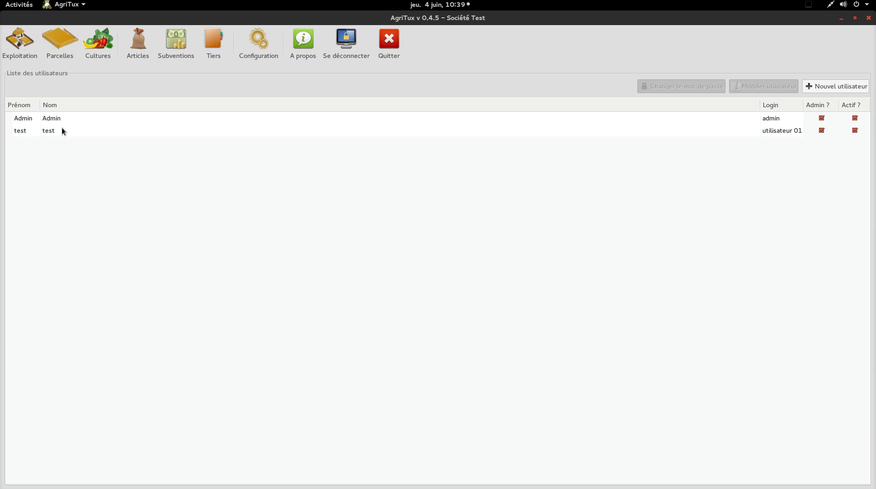
pyautogui.click(303, 55)
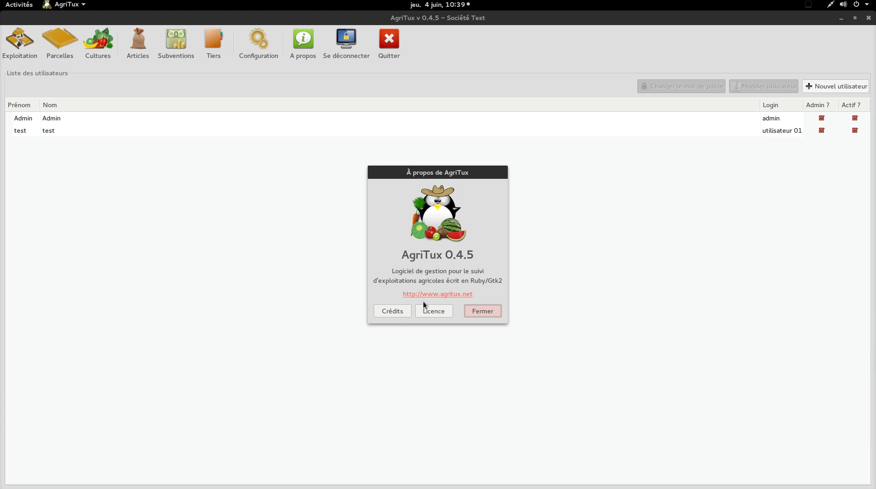
pyautogui.click(476, 311)
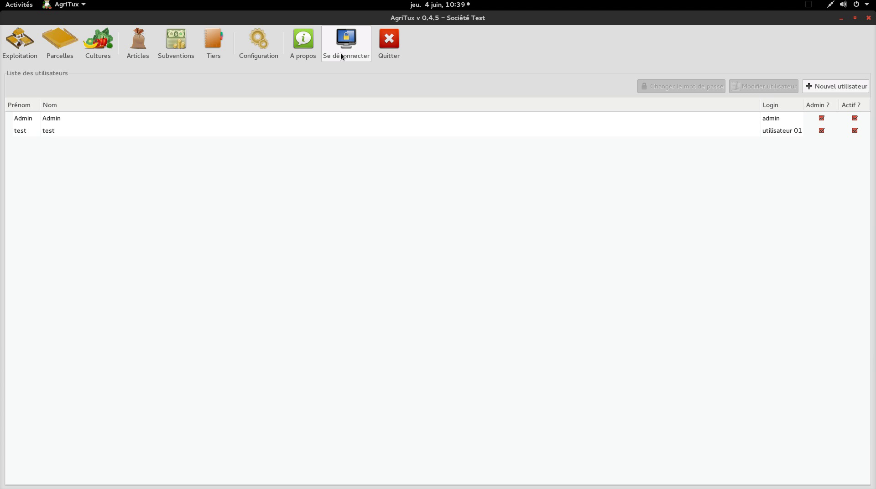
# Log out of AgriTux from Exploitation and log back in to the 2015 dashboard
pyautogui.click(34, 47)
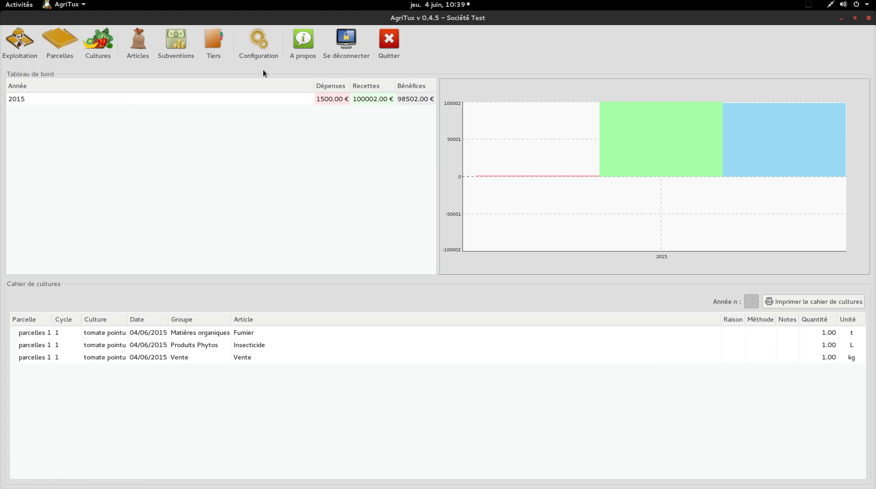
pyautogui.click(340, 53)
pyautogui.press('Return')
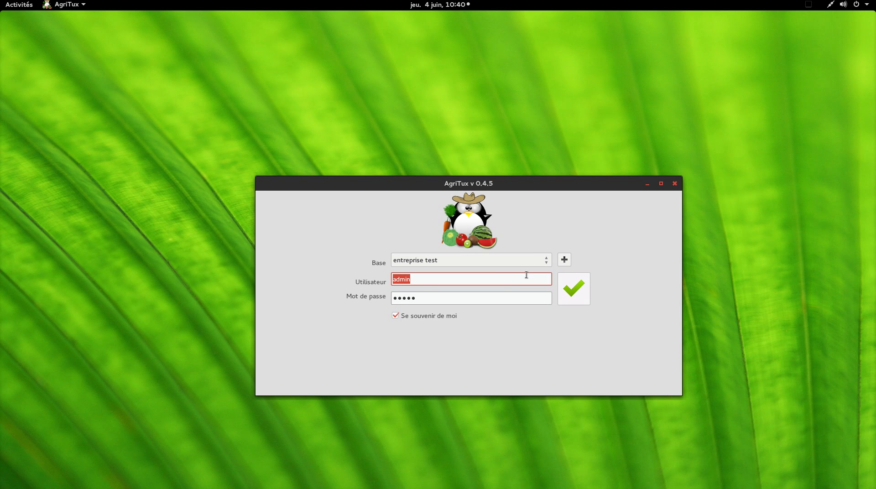
pyautogui.click(575, 291)
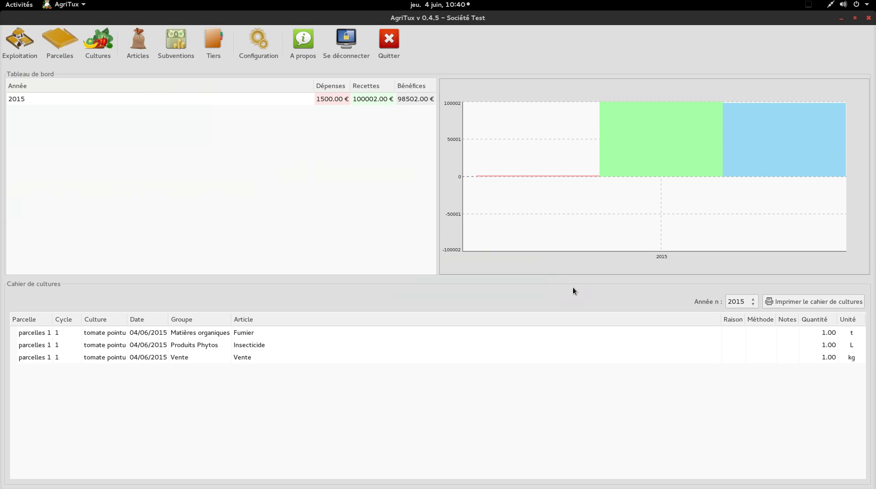